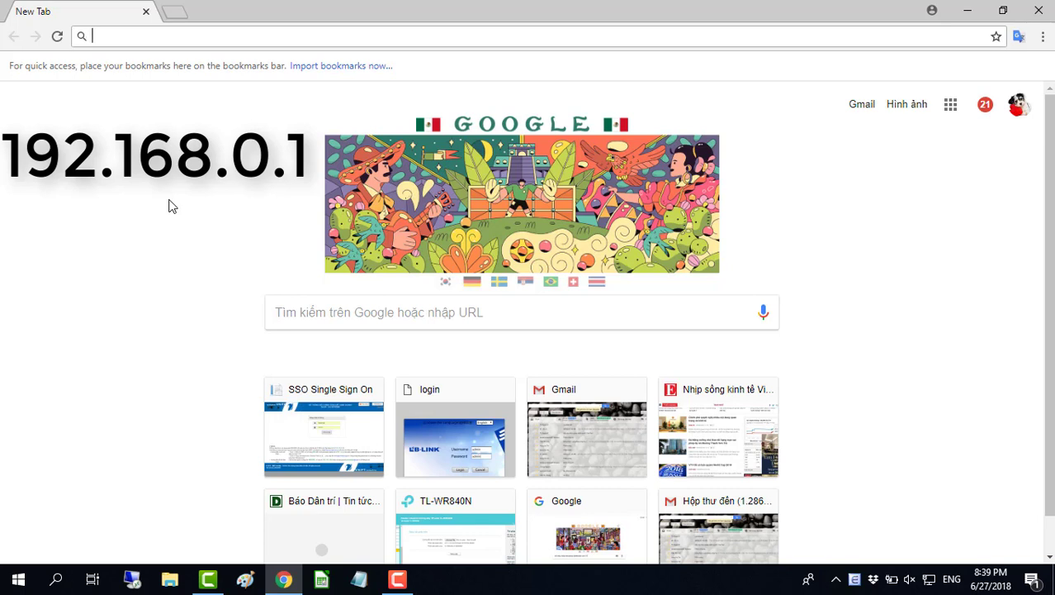
# - Load the TP-Link login page at 192.168.0.1, then open a blank second tab
pyautogui.write('192')
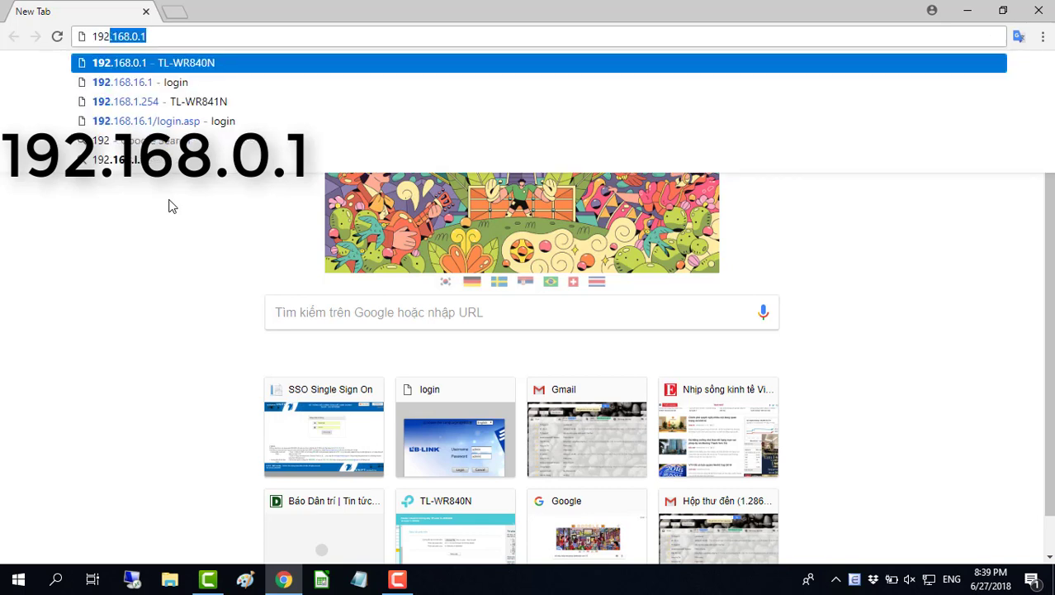
pyautogui.write('.168.')
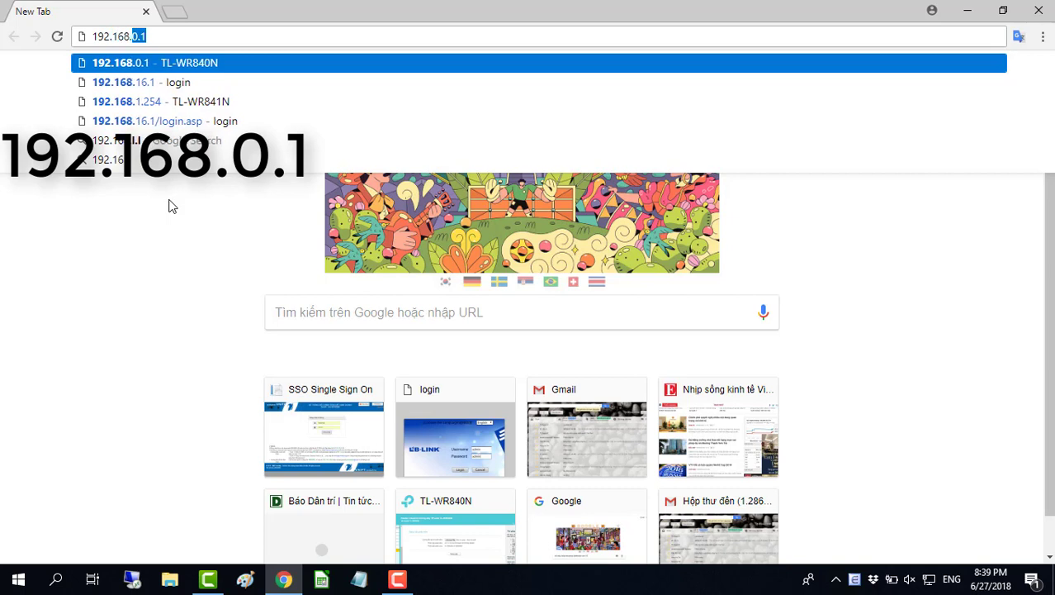
pyautogui.write('0.1')
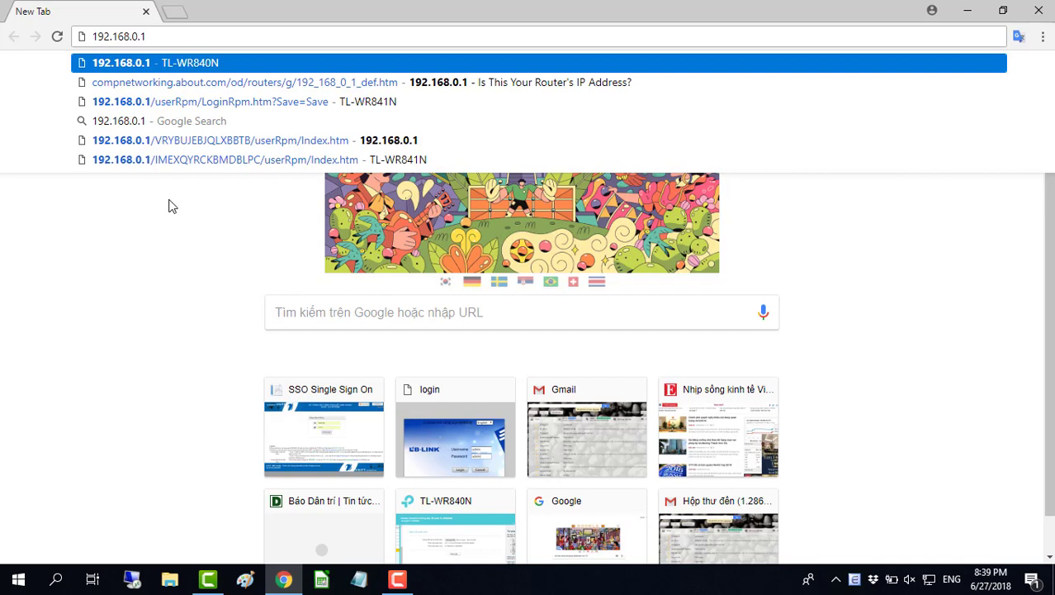
pyautogui.press('Return')
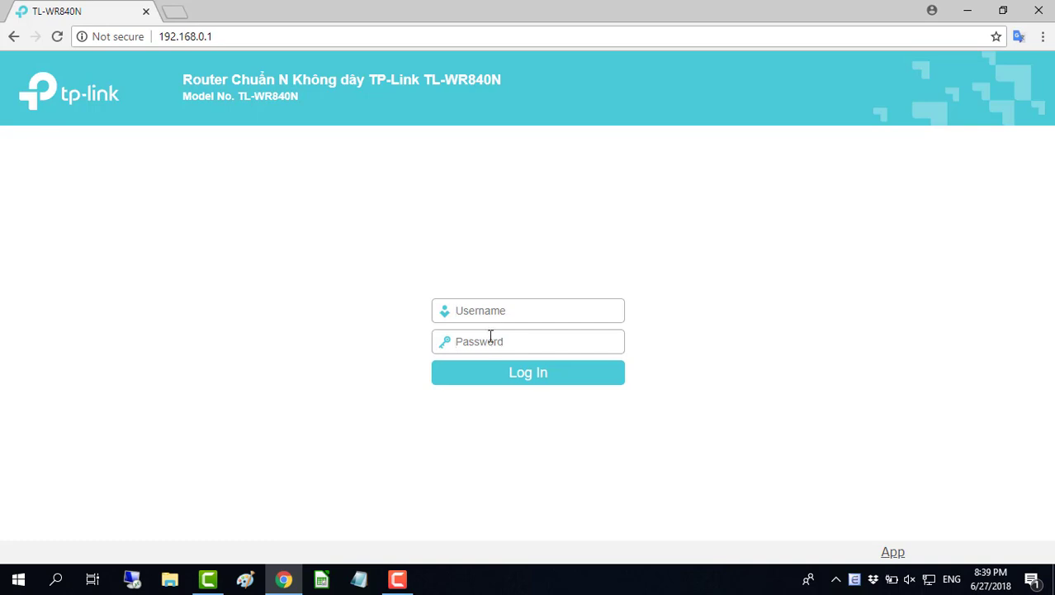
pyautogui.click(175, 12)
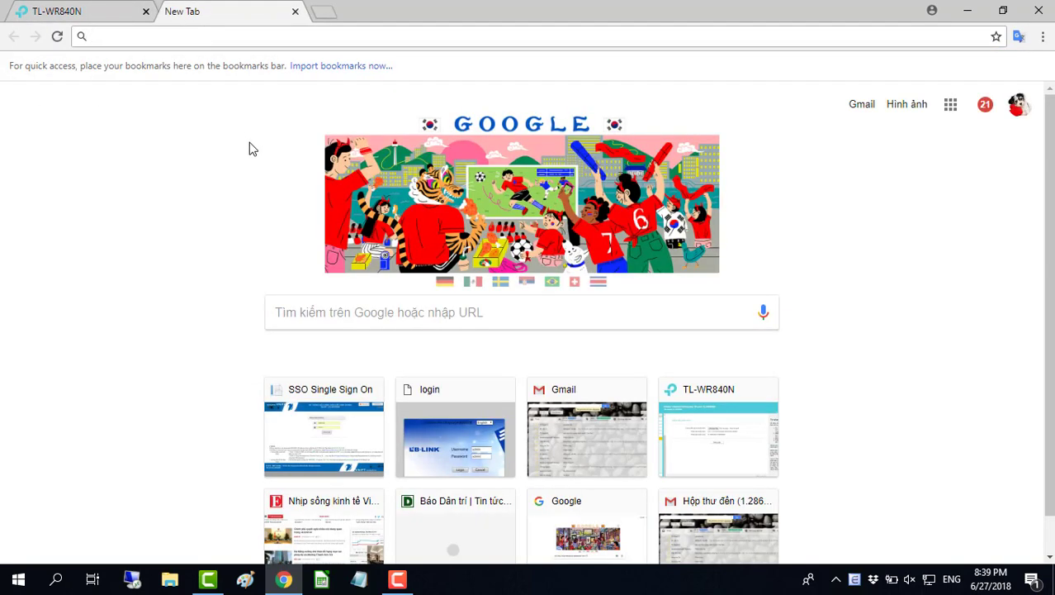
# - Load tplinkwifi.net in the second tab to reach the same router login page
pyautogui.write('tplinkwi')
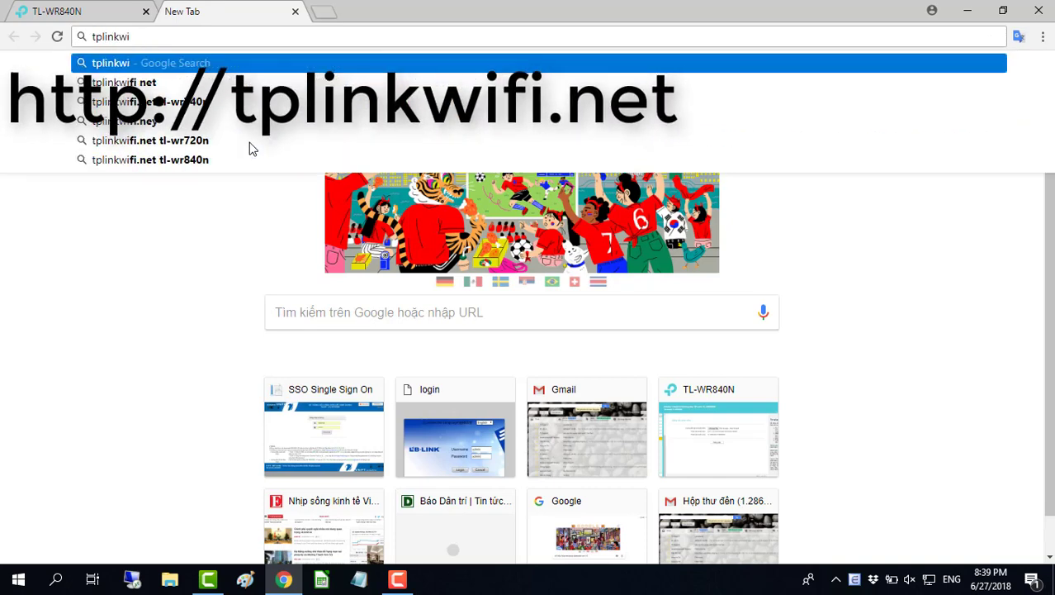
pyautogui.write('fi.net')
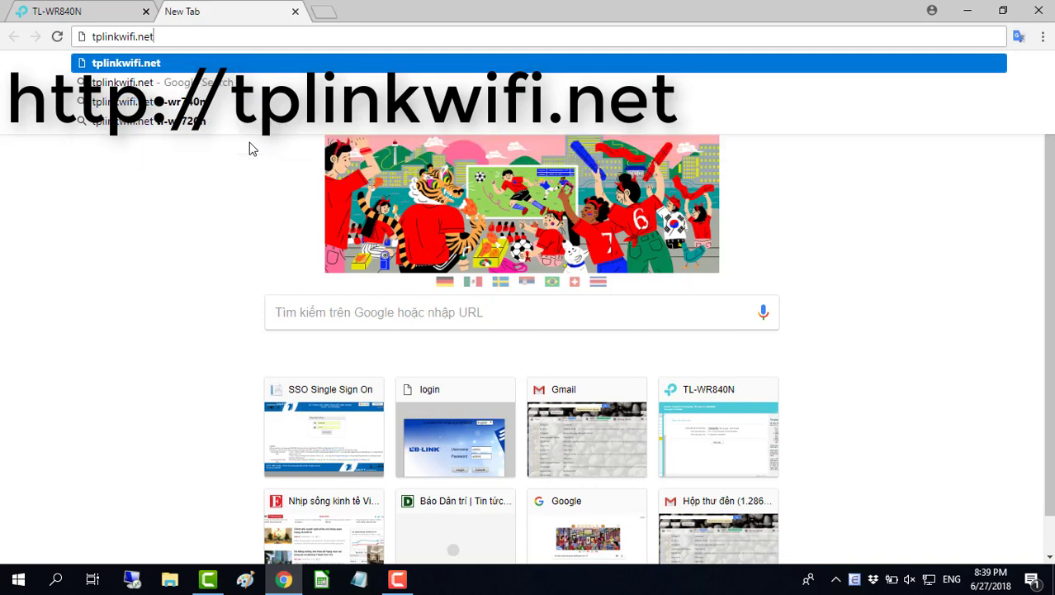
pyautogui.press('Return')
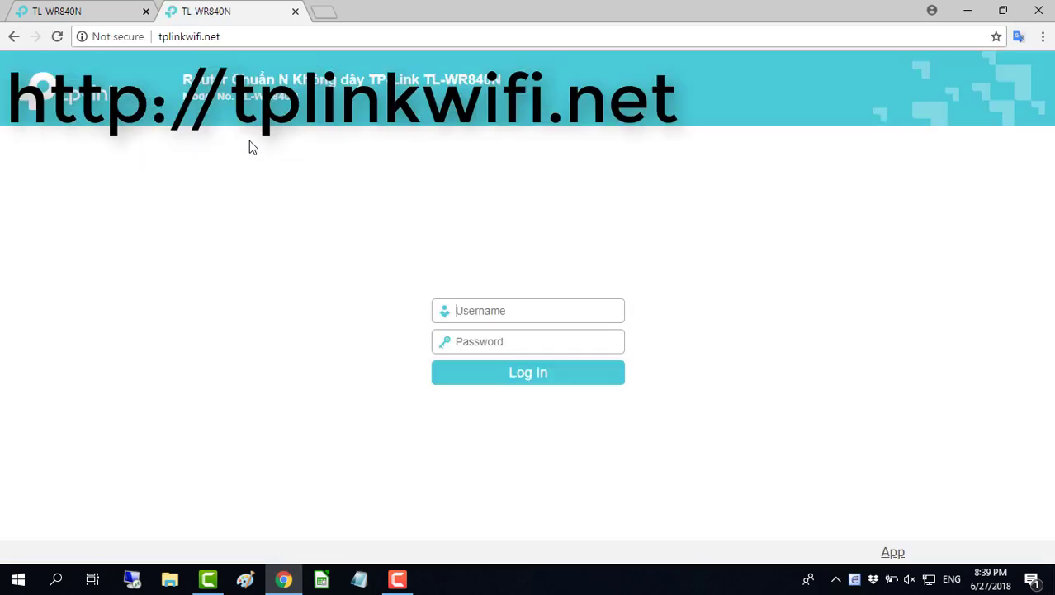
# - In the 192.168.0.1 tab, log in with the default admin username and password
pyautogui.click(103, 11)
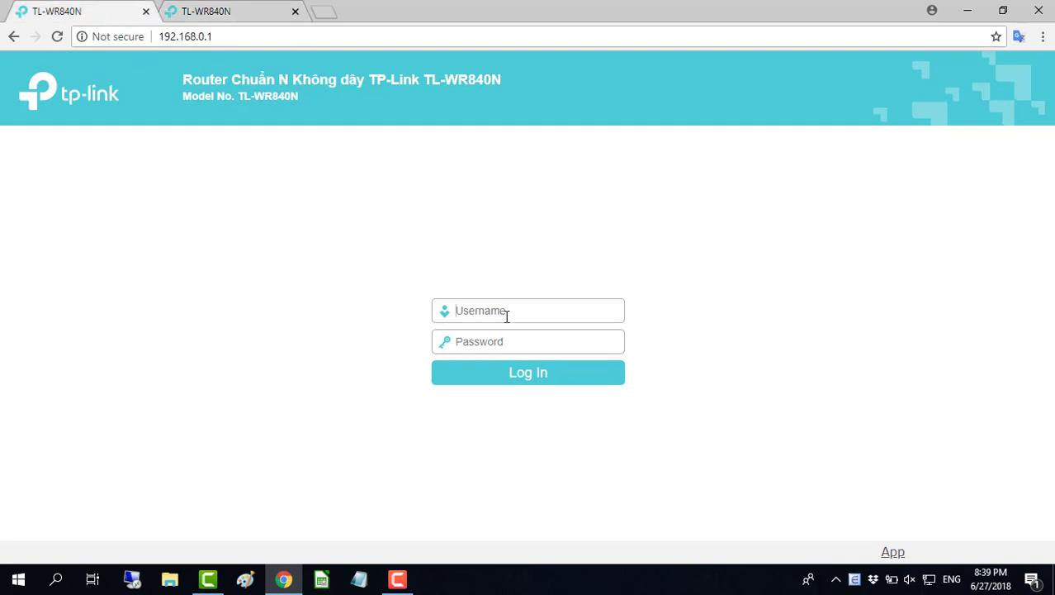
pyautogui.click(536, 310)
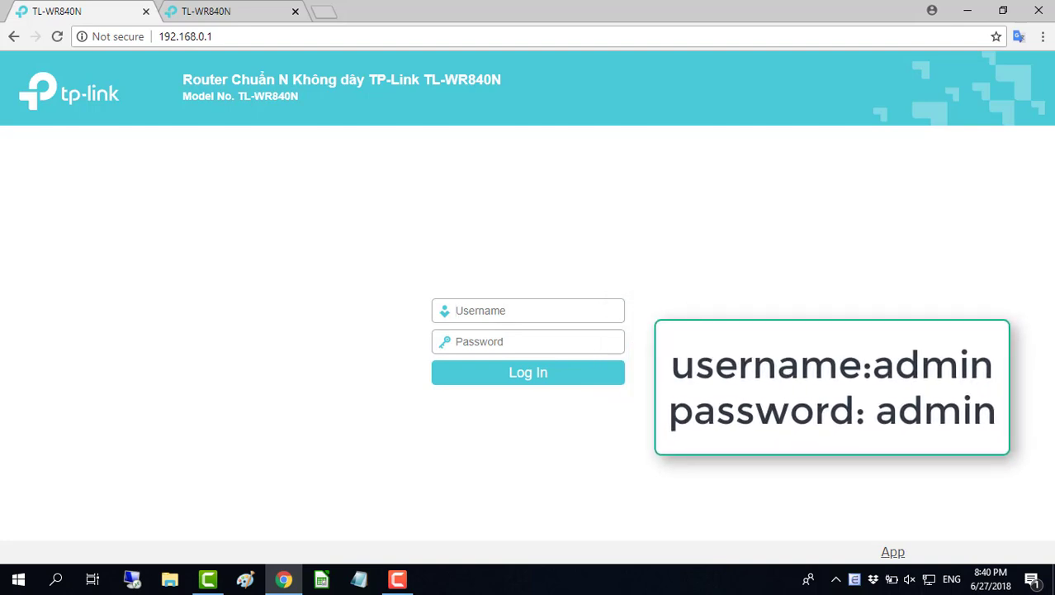
pyautogui.write('adminadmin')
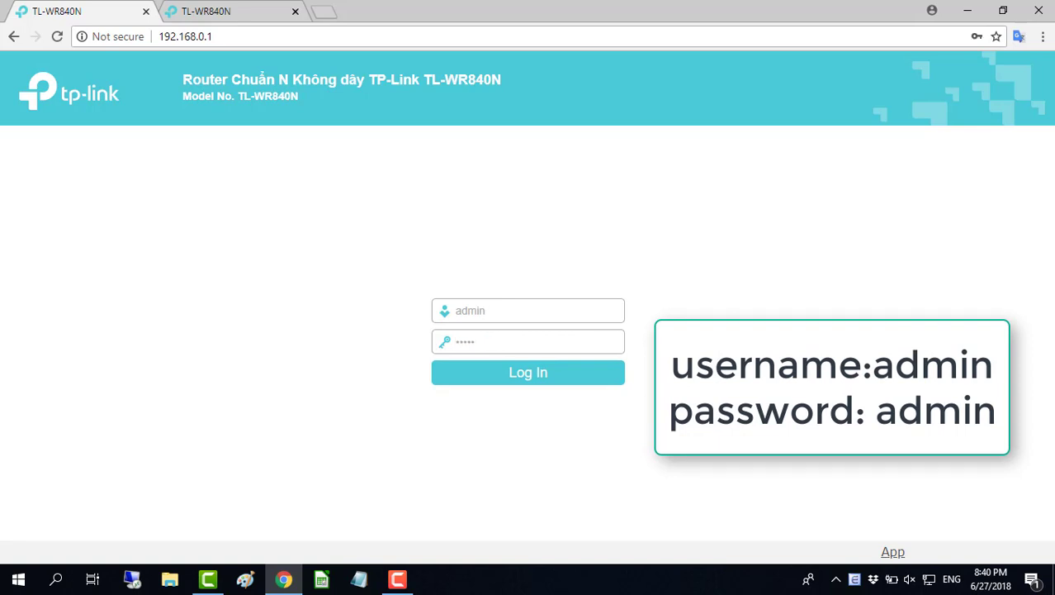
pyautogui.hotkey('ctrl', '+')
pyautogui.hotkey('ctrl', '+')
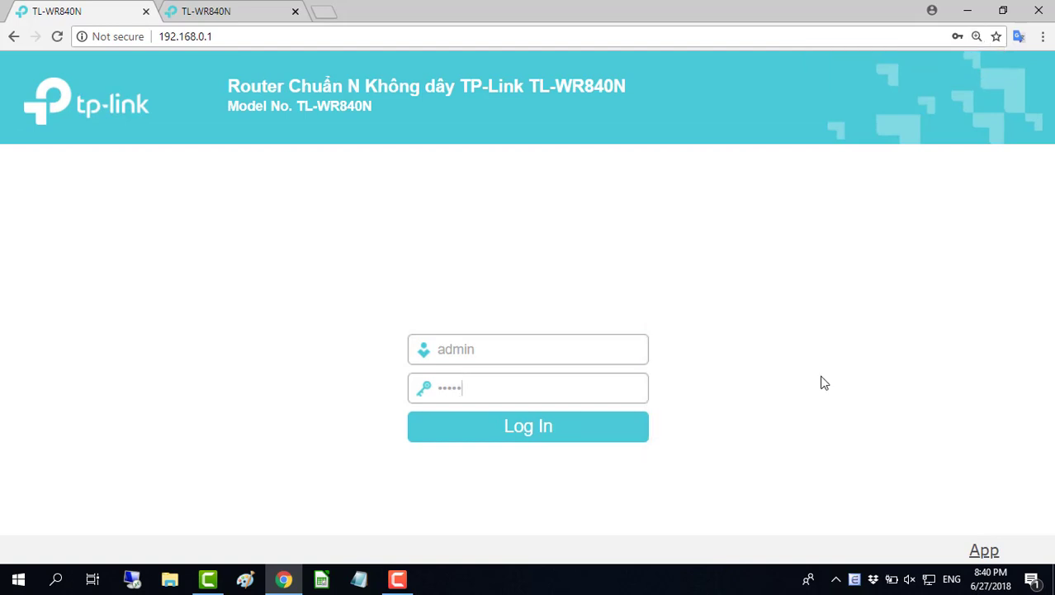
pyautogui.click(544, 438)
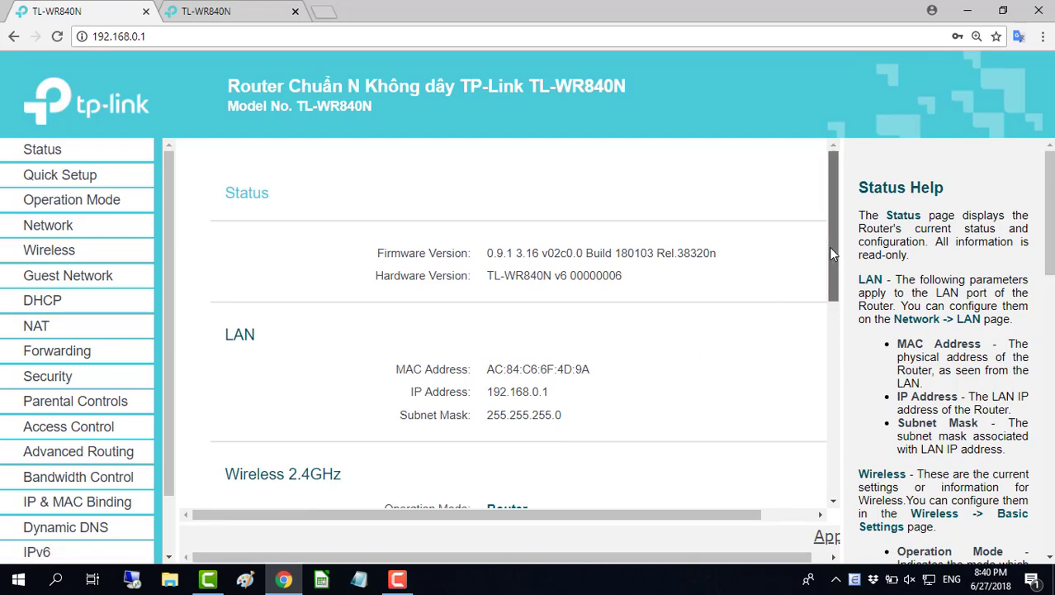
pyautogui.moveTo(832, 254); pyautogui.dragTo(833, 256)
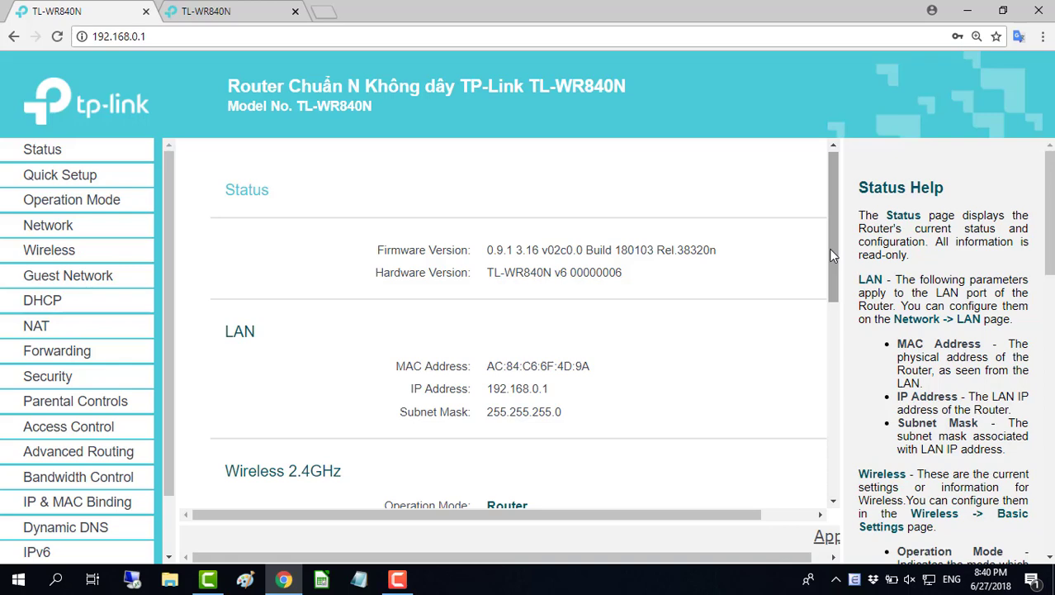
pyautogui.hotkey('ctrl', '-')
pyautogui.hotkey('ctrl', '-')
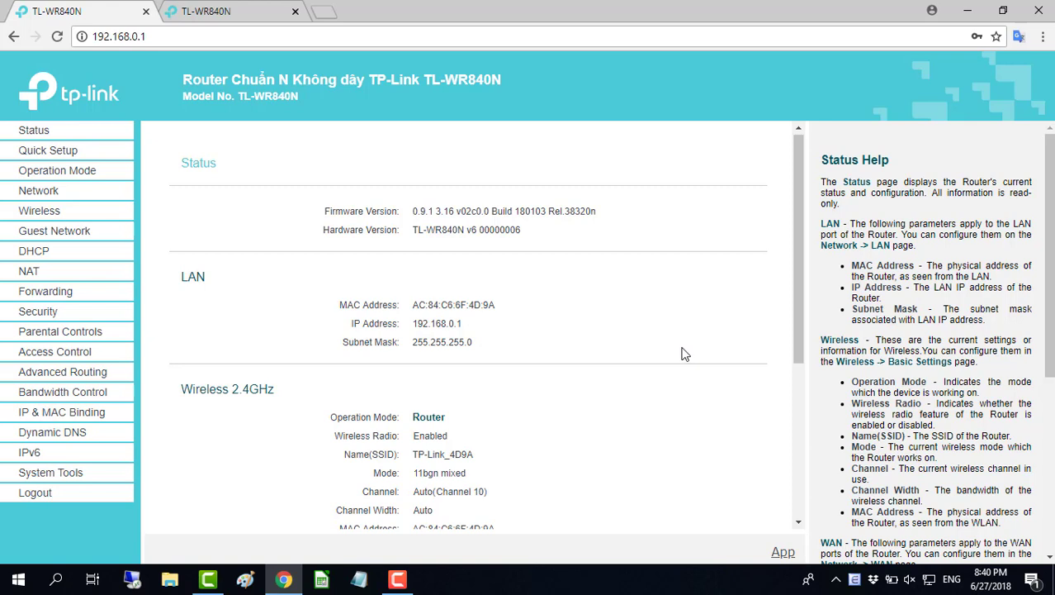
# - Verify Operation Mode is Wireless Router, then go to the Network WAN settings
pyautogui.click(91, 179)
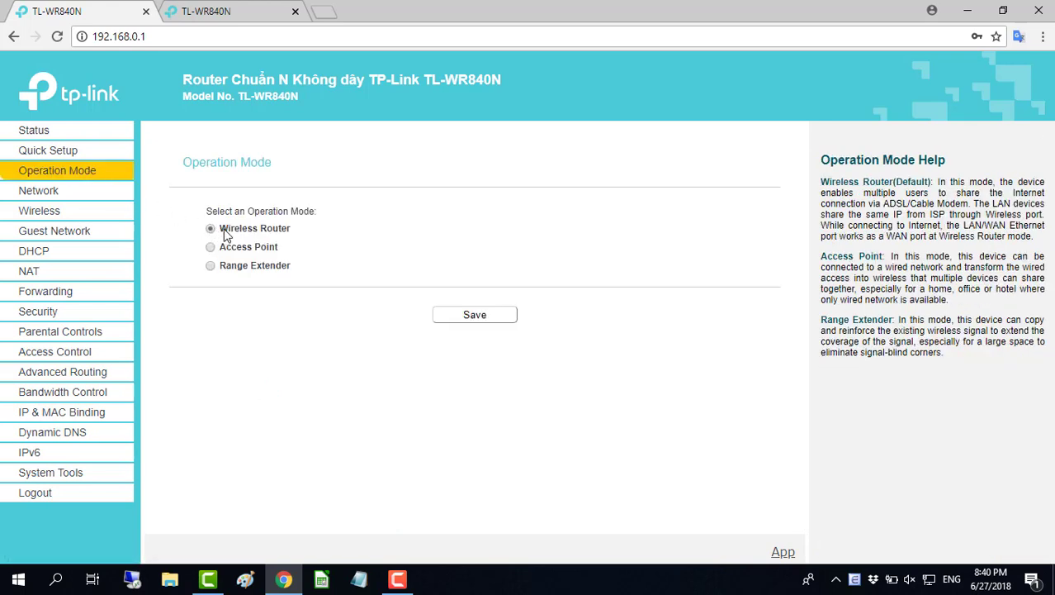
pyautogui.moveTo(225, 235); pyautogui.dragTo(304, 235)
pyautogui.click(311, 238)
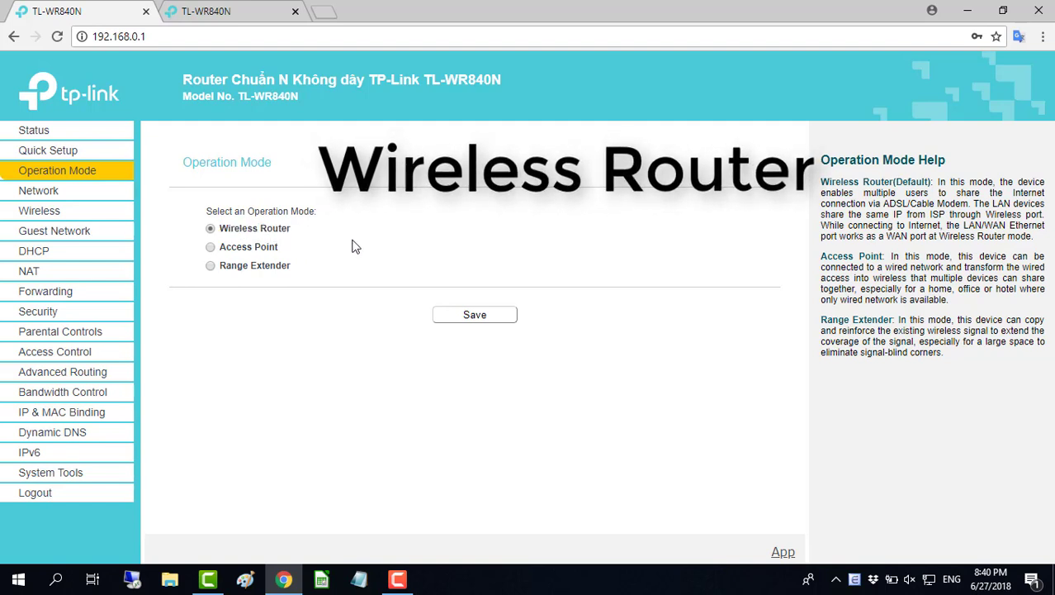
pyautogui.hotkey('ctrl', '+')
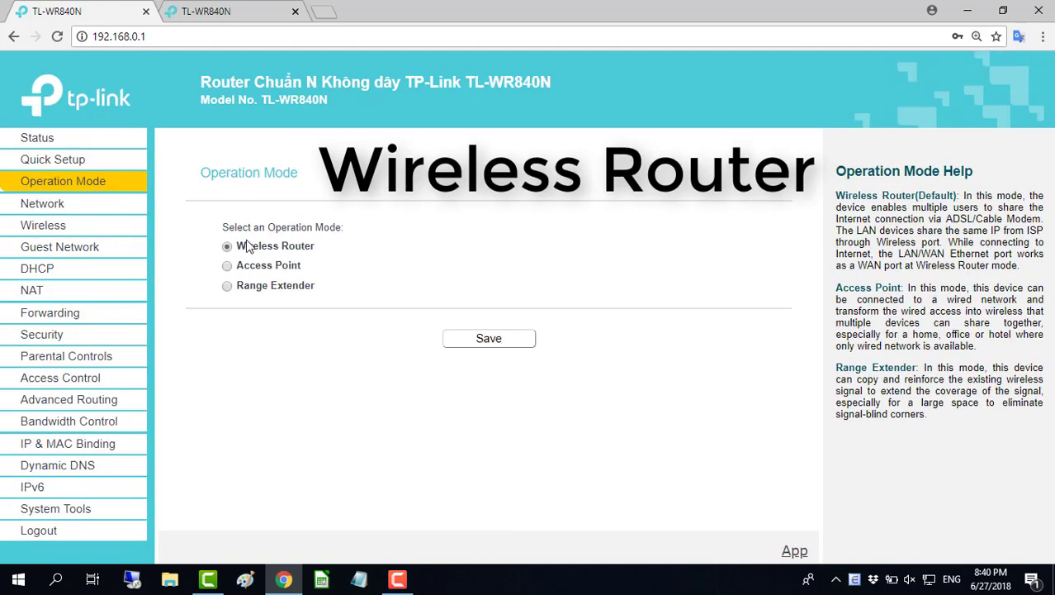
pyautogui.moveTo(239, 247); pyautogui.dragTo(316, 249)
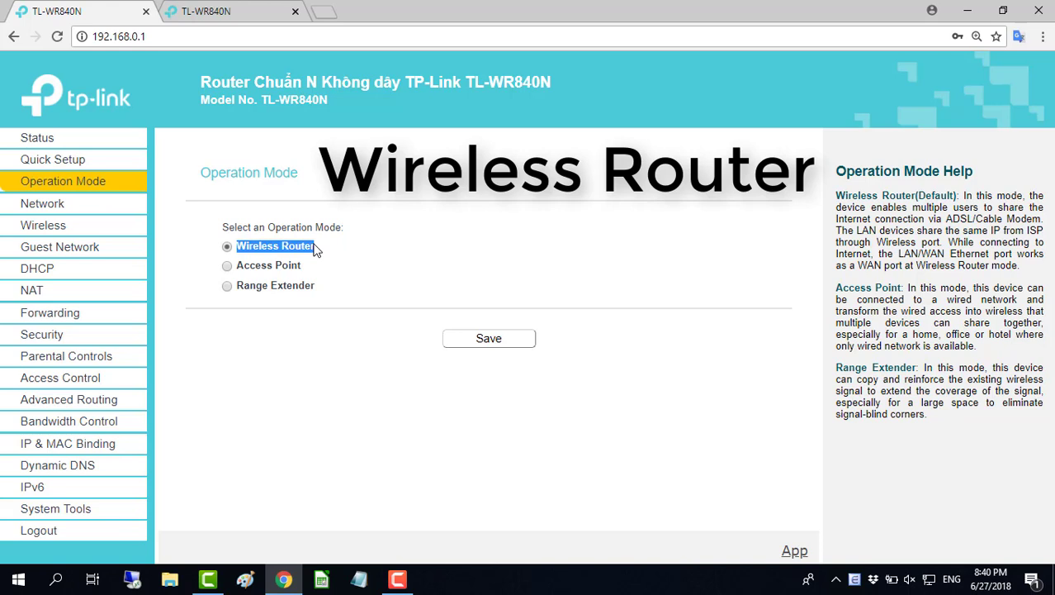
pyautogui.click(380, 364)
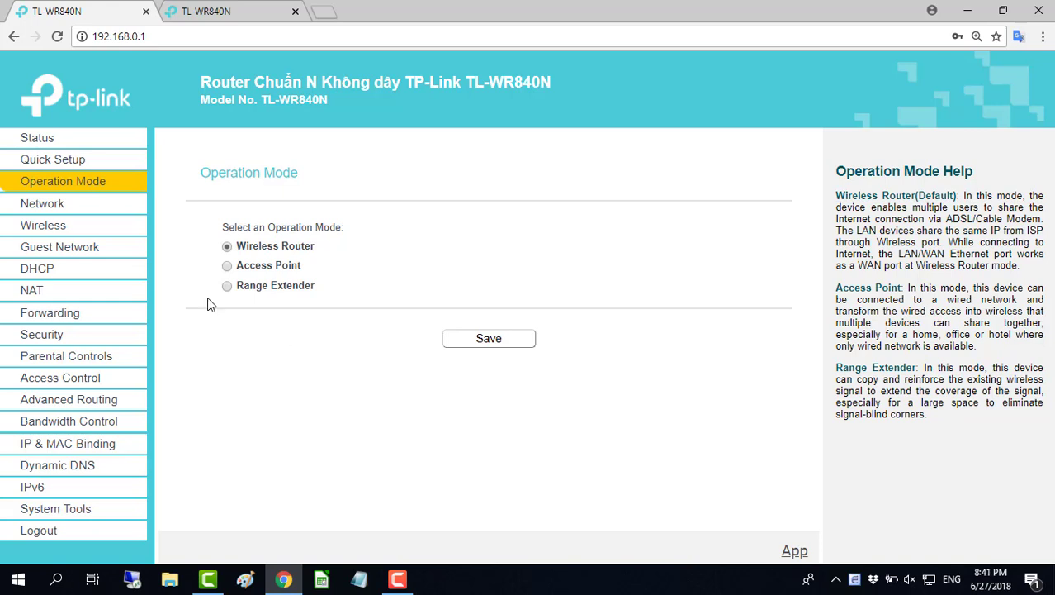
pyautogui.click(63, 211)
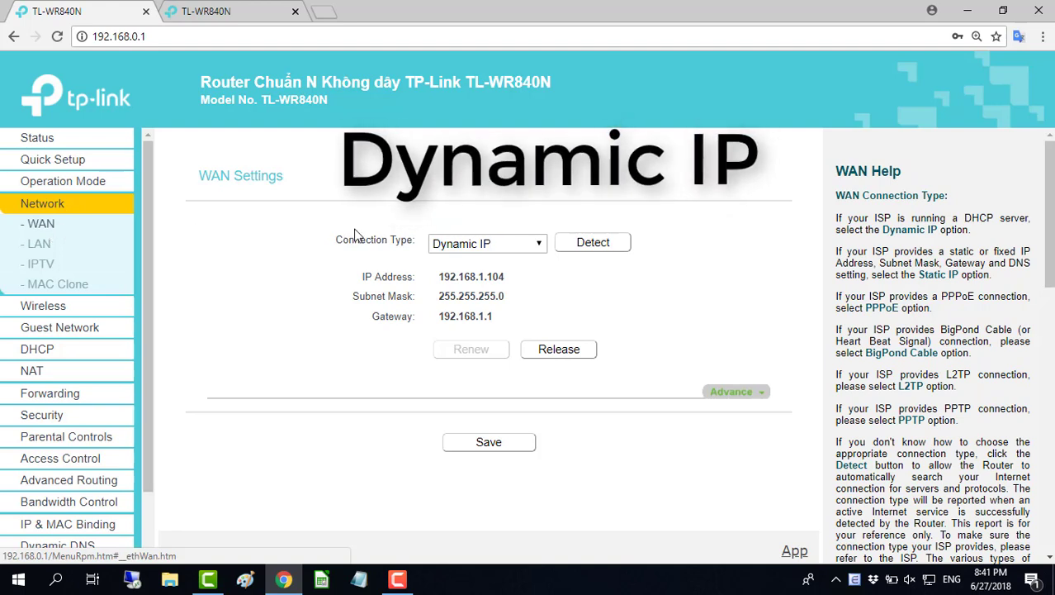
# - Keep Dynamic IP as the WAN connection type and save the WAN settings
pyautogui.click(537, 244)
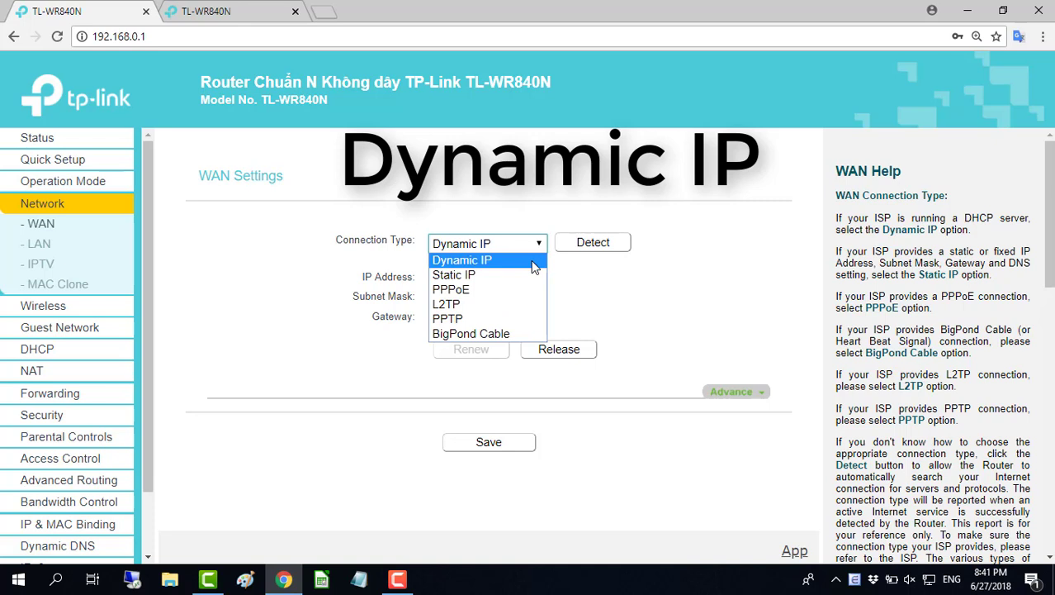
pyautogui.click(532, 261)
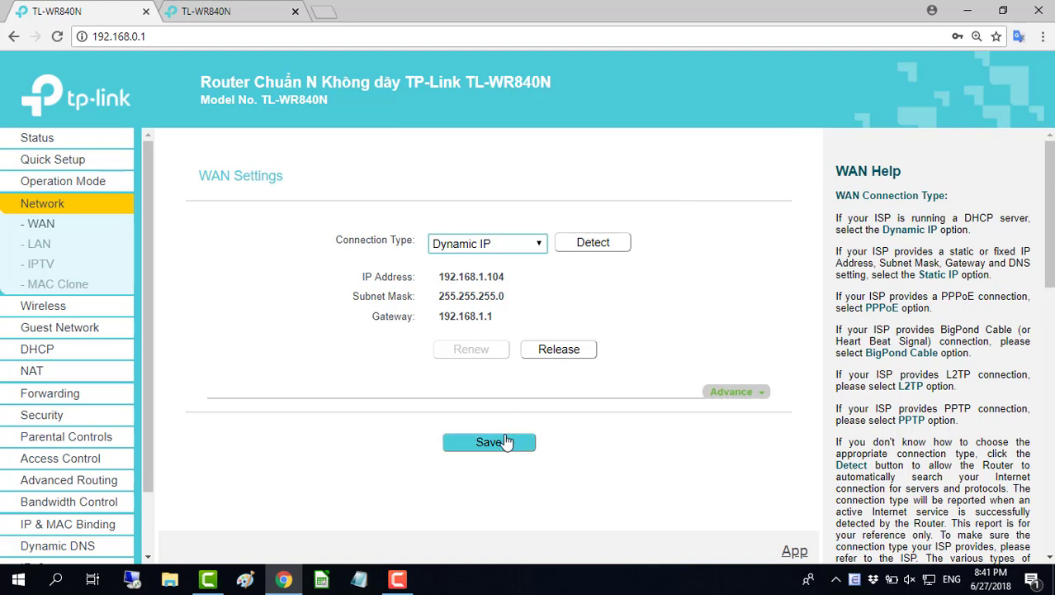
pyautogui.click(182, 352)
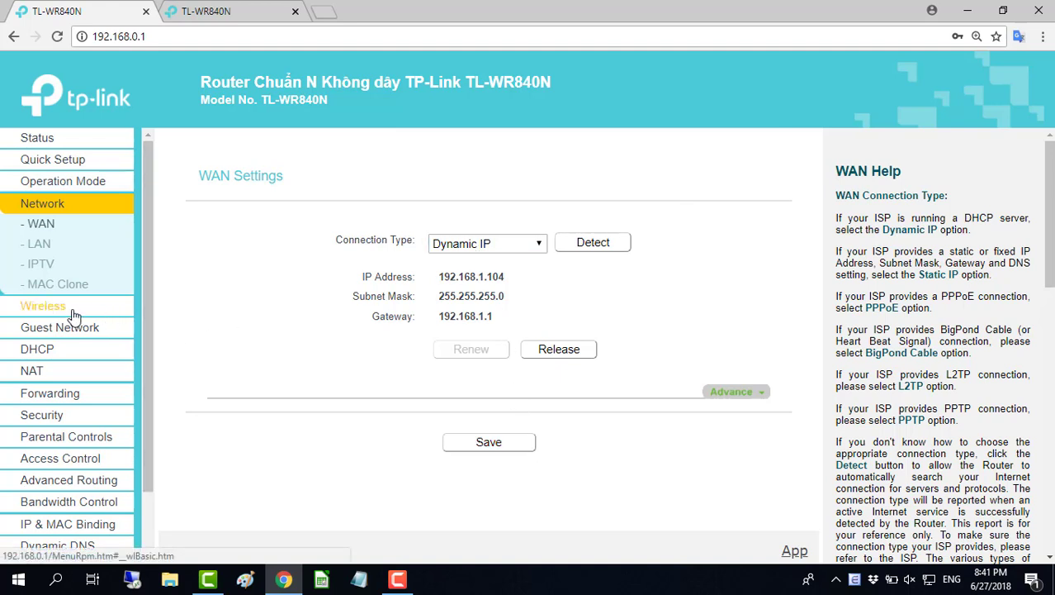
# - Change the SSID from TP-Link_4D9A to TP-Link_NETVN, keep Region United States, and save
pyautogui.click(72, 308)
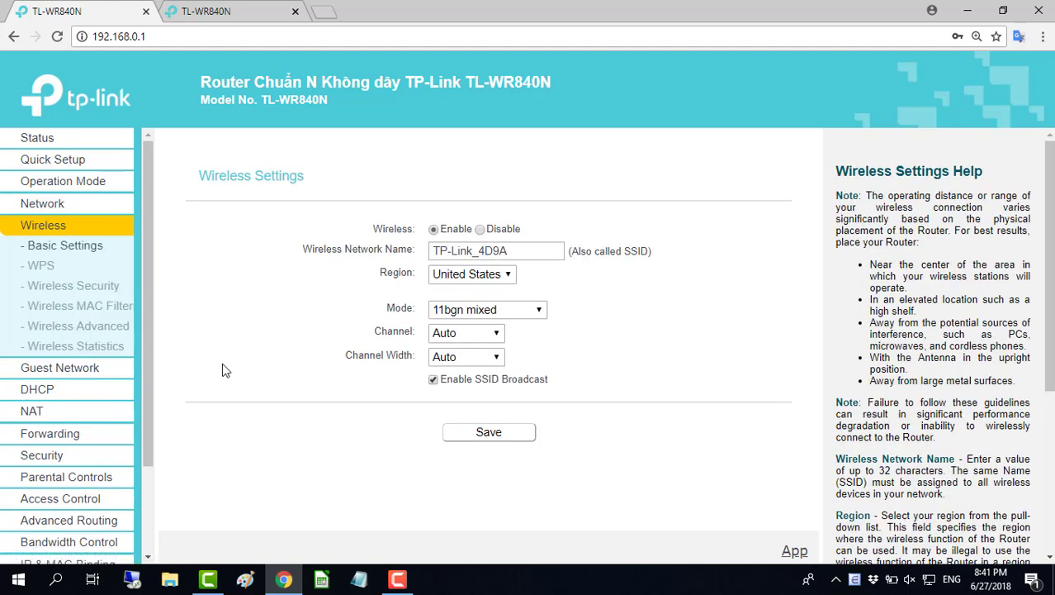
pyautogui.moveTo(559, 250); pyautogui.dragTo(431, 253)
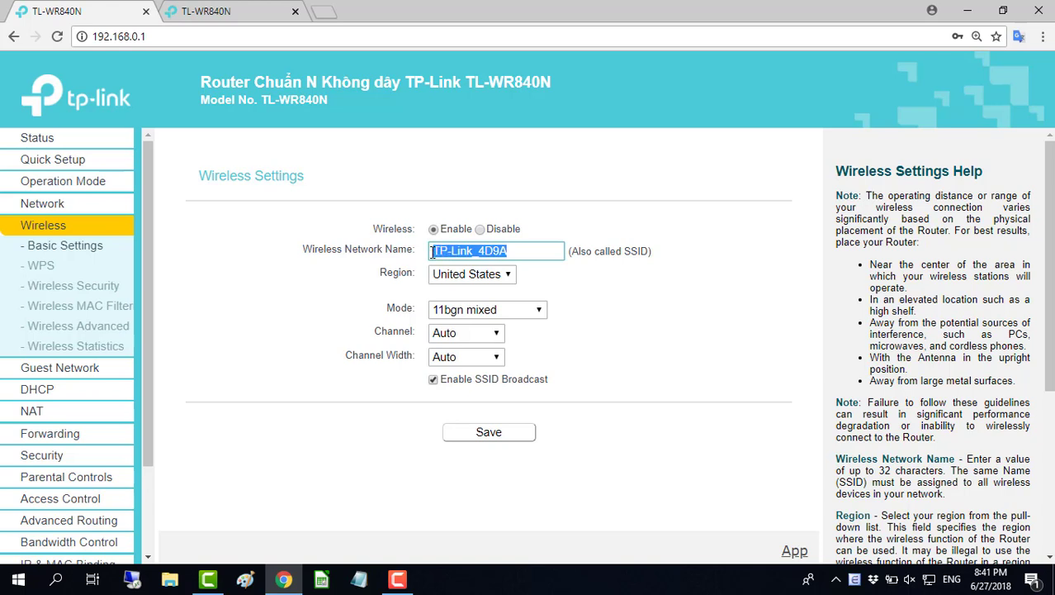
pyautogui.click(519, 250)
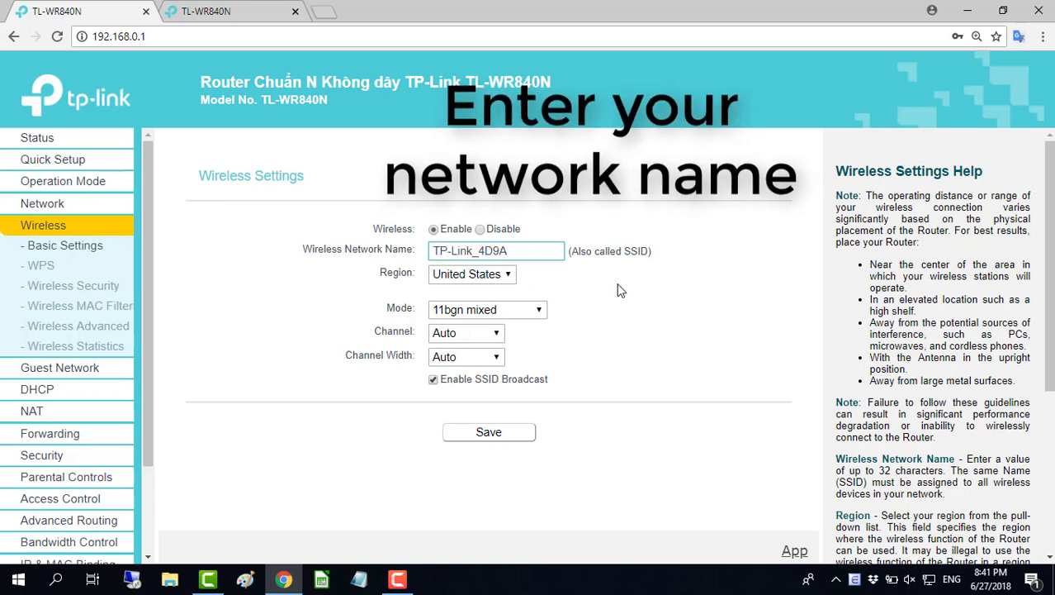
pyautogui.press('BackSpace')
pyautogui.press('BackSpace')
pyautogui.press('BackSpace')
pyautogui.press('BackSpace')
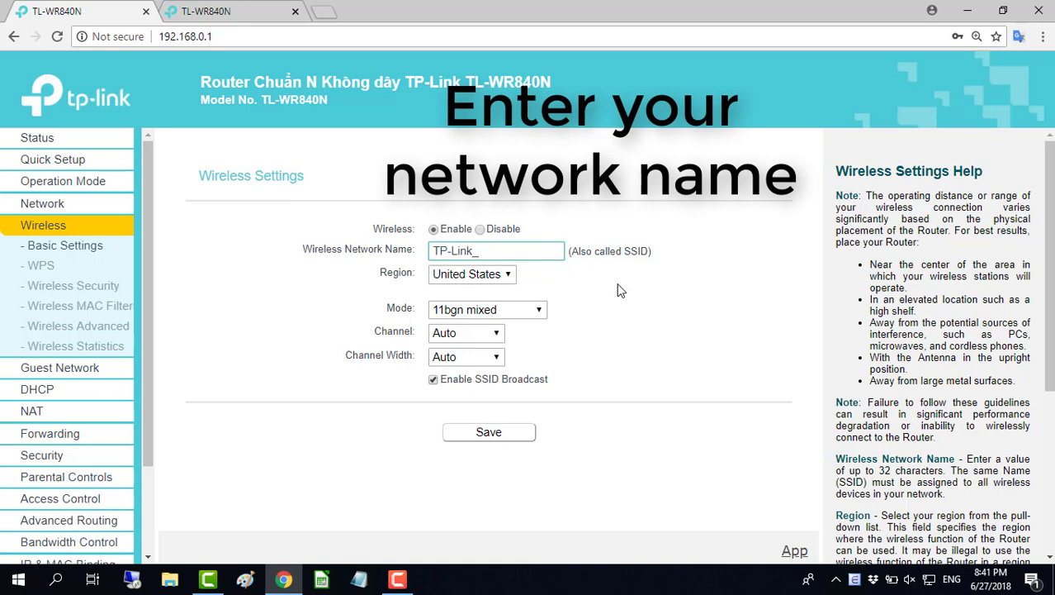
pyautogui.write('NETVN')
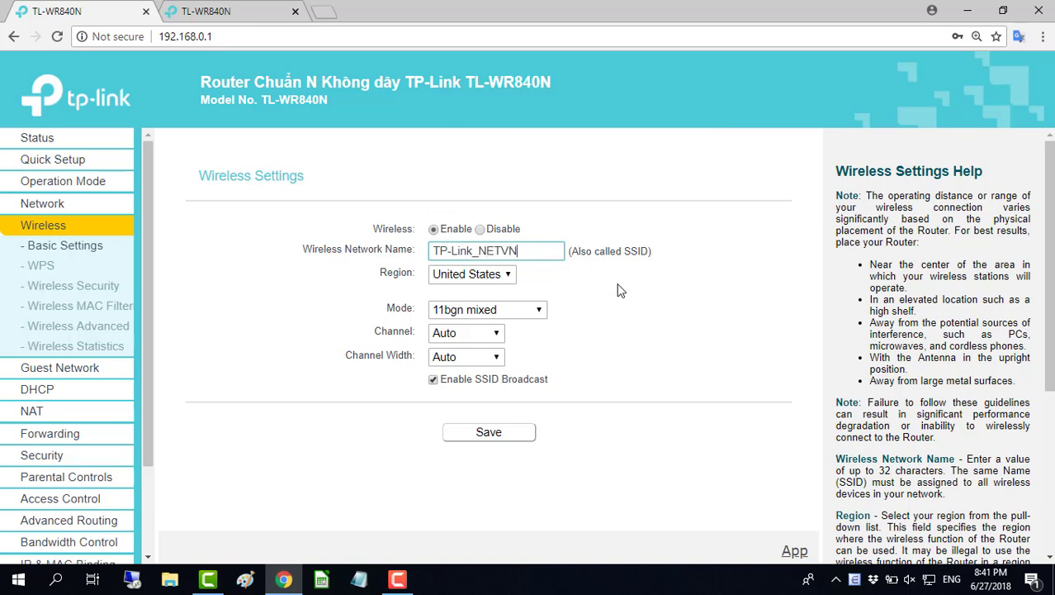
pyautogui.click(508, 275)
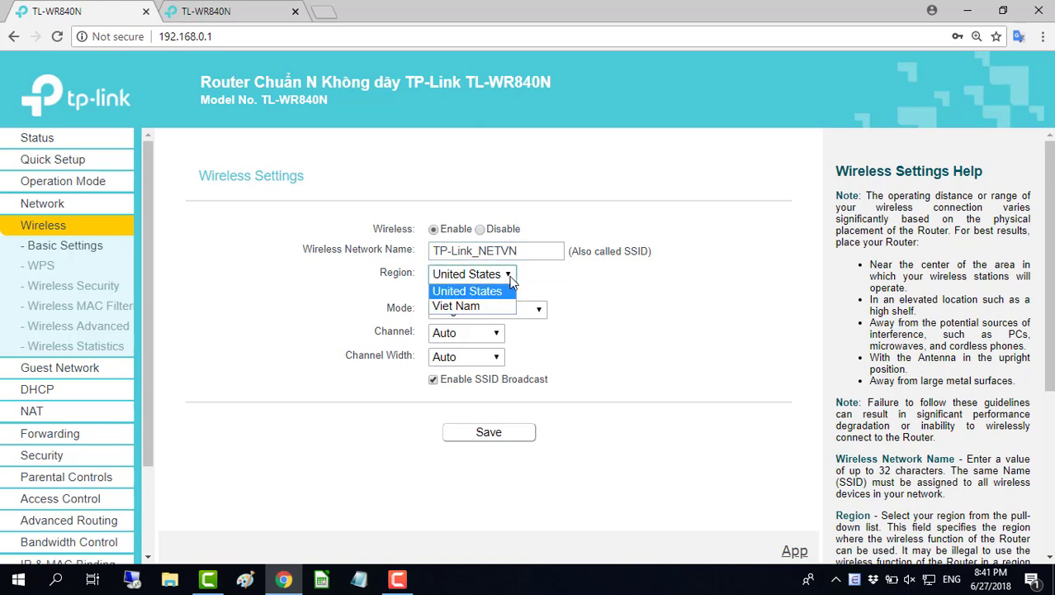
pyautogui.click(507, 293)
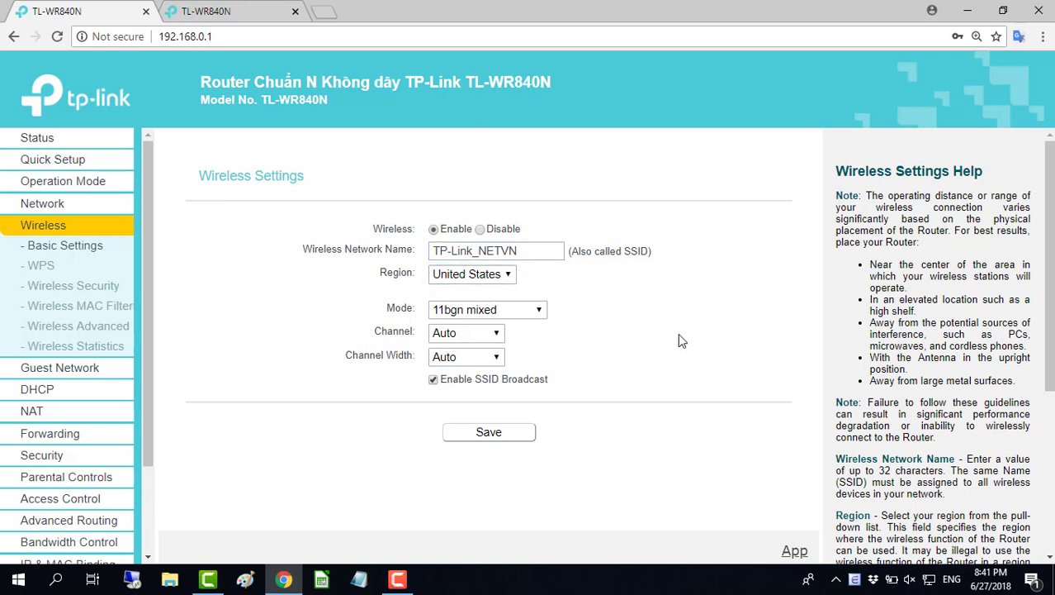
pyautogui.click(498, 439)
# - Replace the wireless password under WPA2-PSK/AES security with a new key and save
pyautogui.click(105, 294)
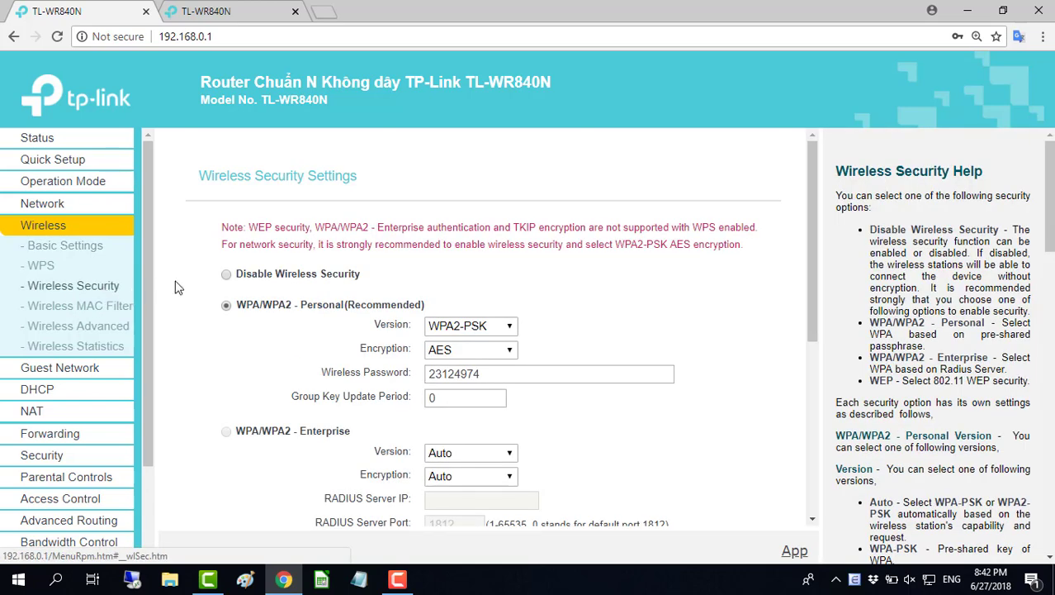
pyautogui.moveTo(239, 306); pyautogui.dragTo(438, 307)
pyautogui.click(463, 308)
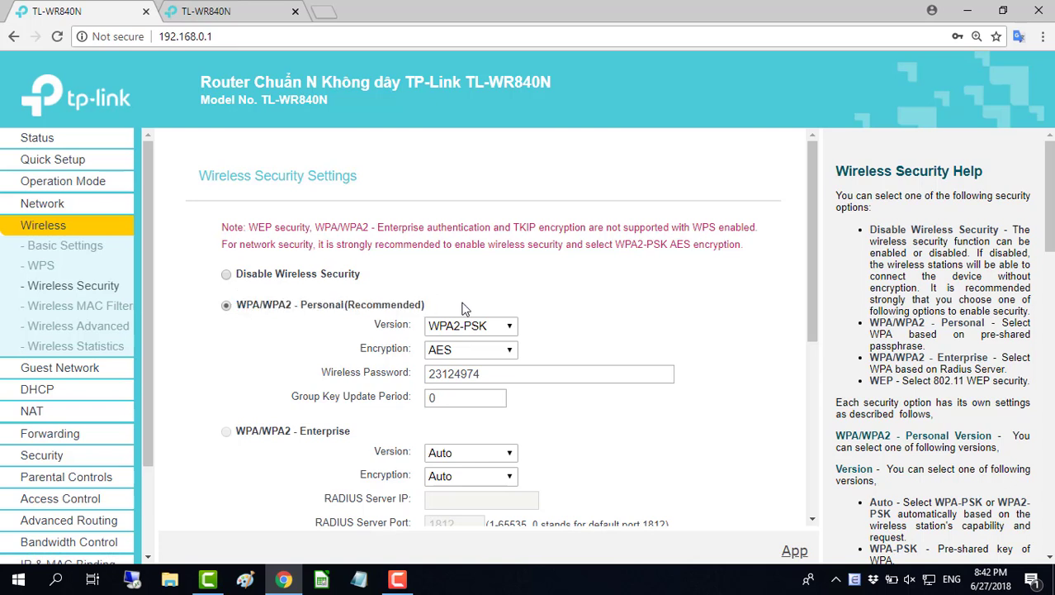
pyautogui.moveTo(514, 372); pyautogui.dragTo(426, 374)
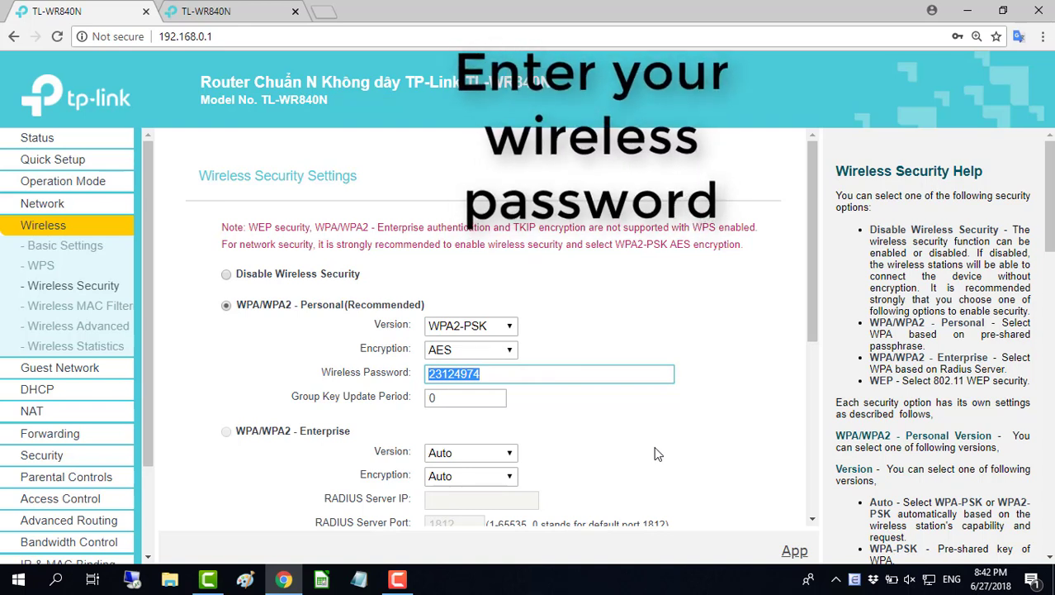
pyautogui.write('123')
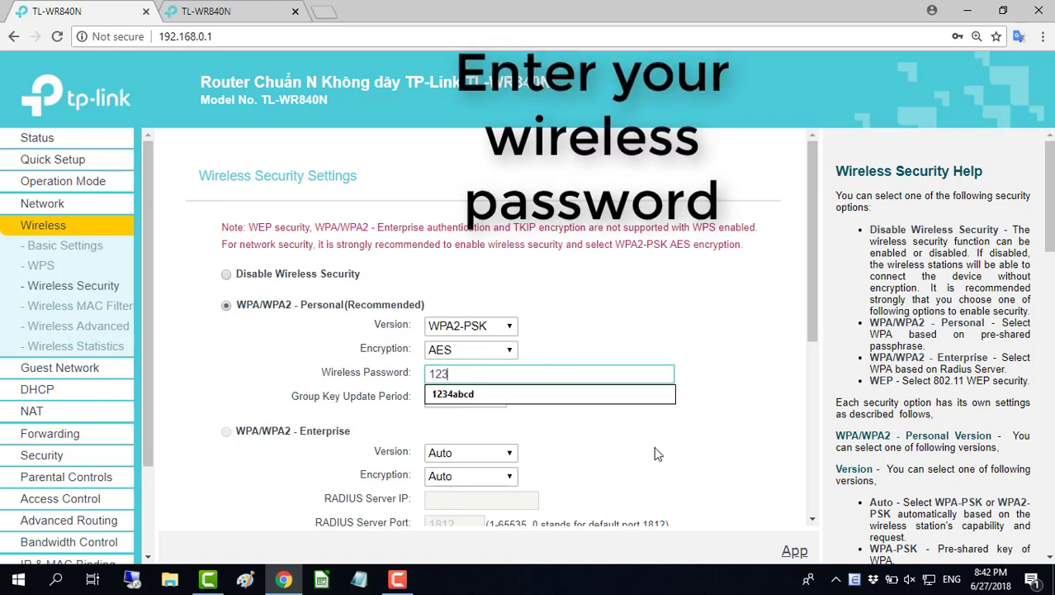
pyautogui.write('45678')
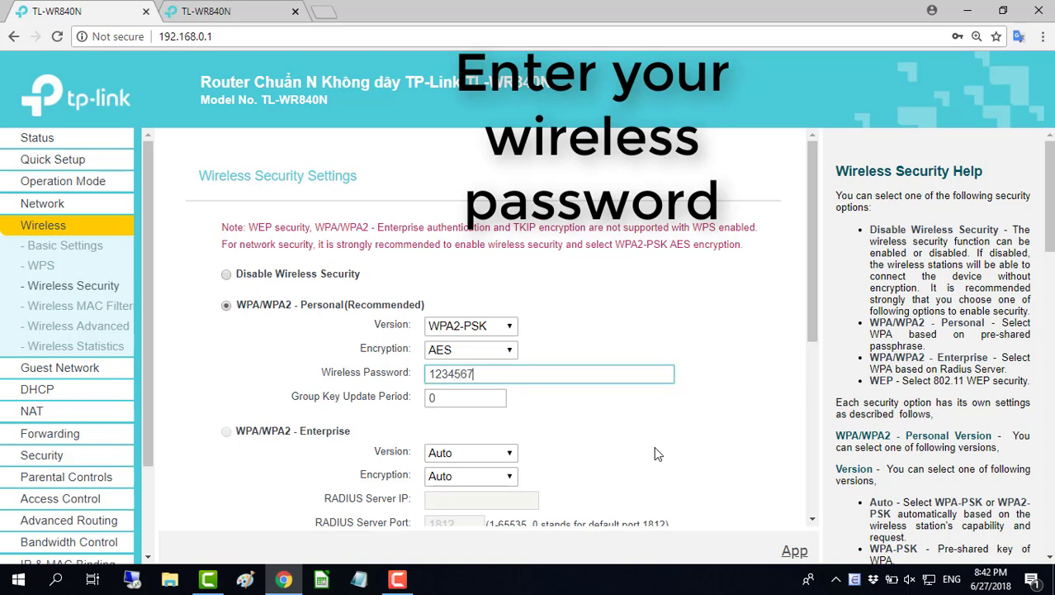
pyautogui.click(610, 418)
pyautogui.moveTo(519, 377); pyautogui.dragTo(418, 382)
pyautogui.click(582, 423)
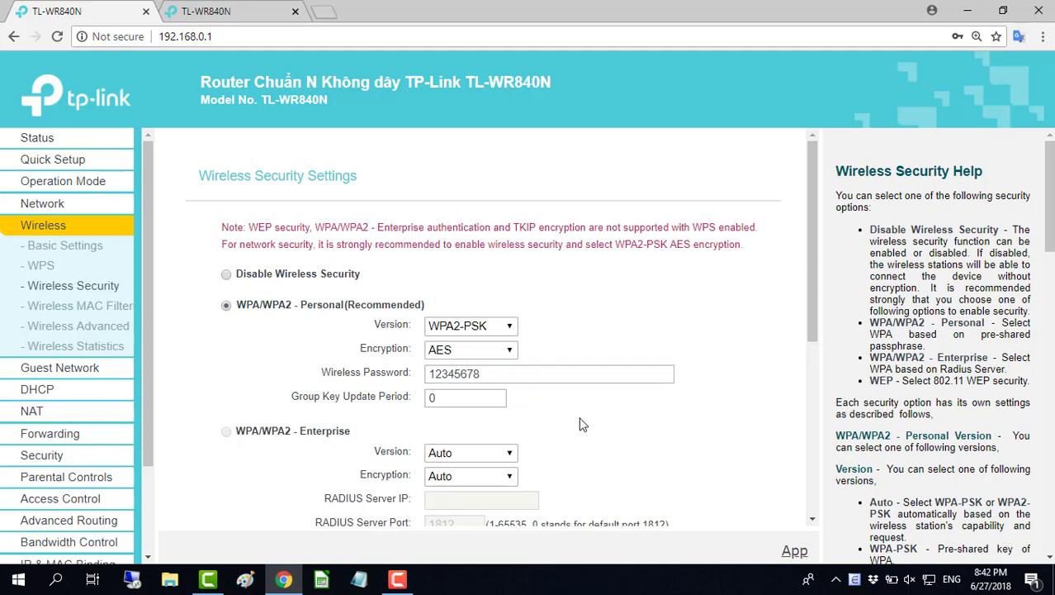
pyautogui.moveTo(808, 308); pyautogui.dragTo(812, 502)
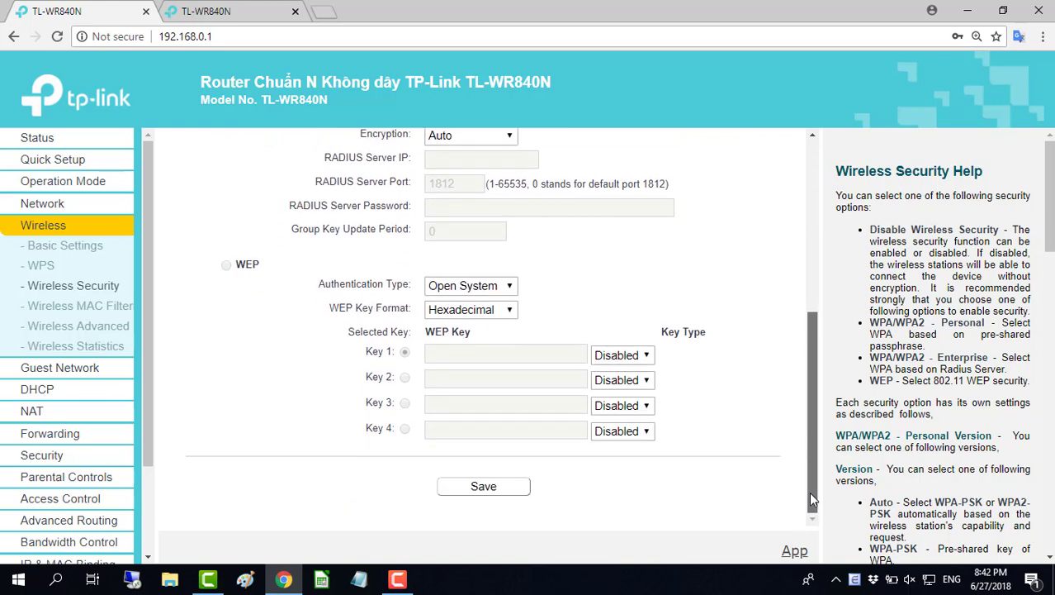
pyautogui.click(504, 496)
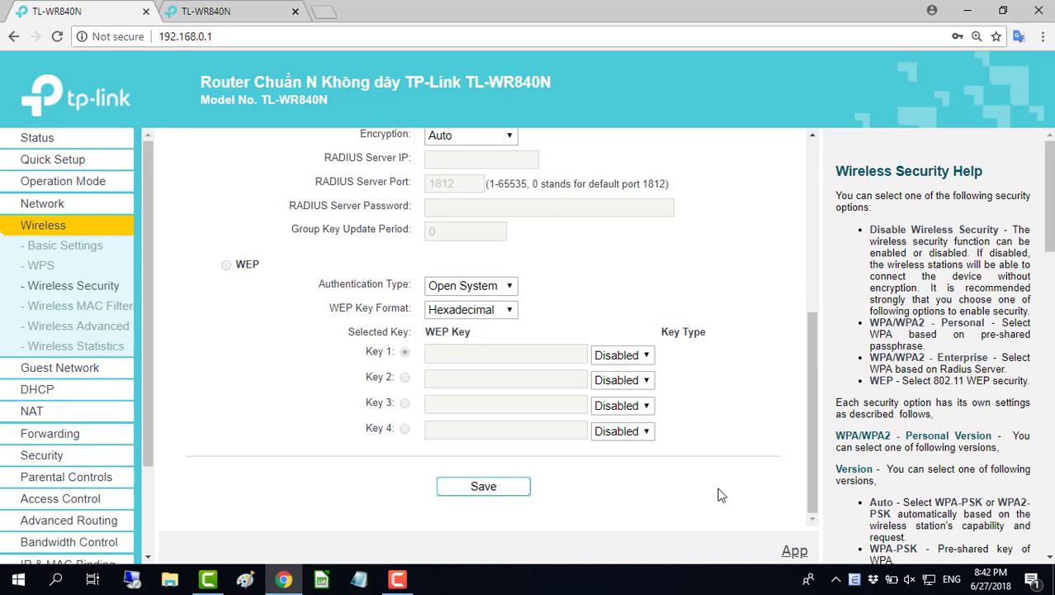
# - Connect the laptop to TP-Link_NETVN with the new security key, then return to Chrome
pyautogui.click(967, 11)
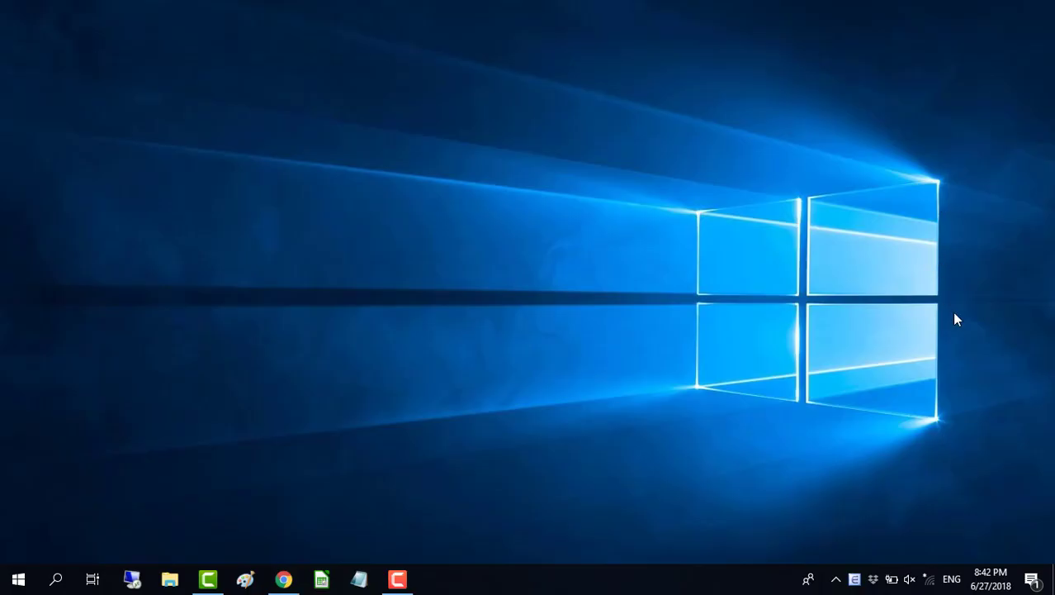
pyautogui.click(930, 577)
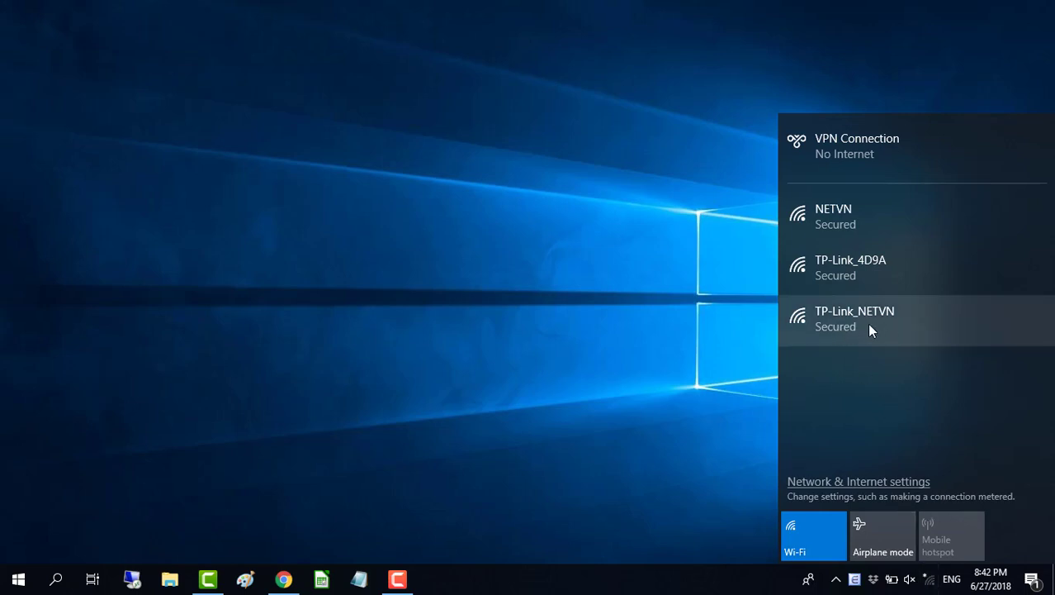
pyautogui.click(878, 323)
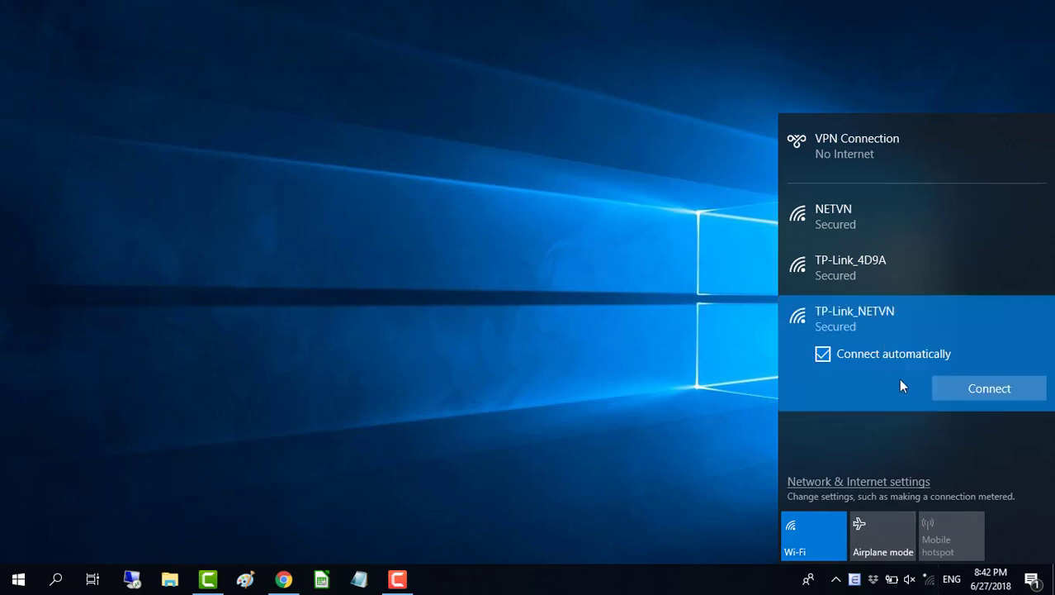
pyautogui.click(962, 390)
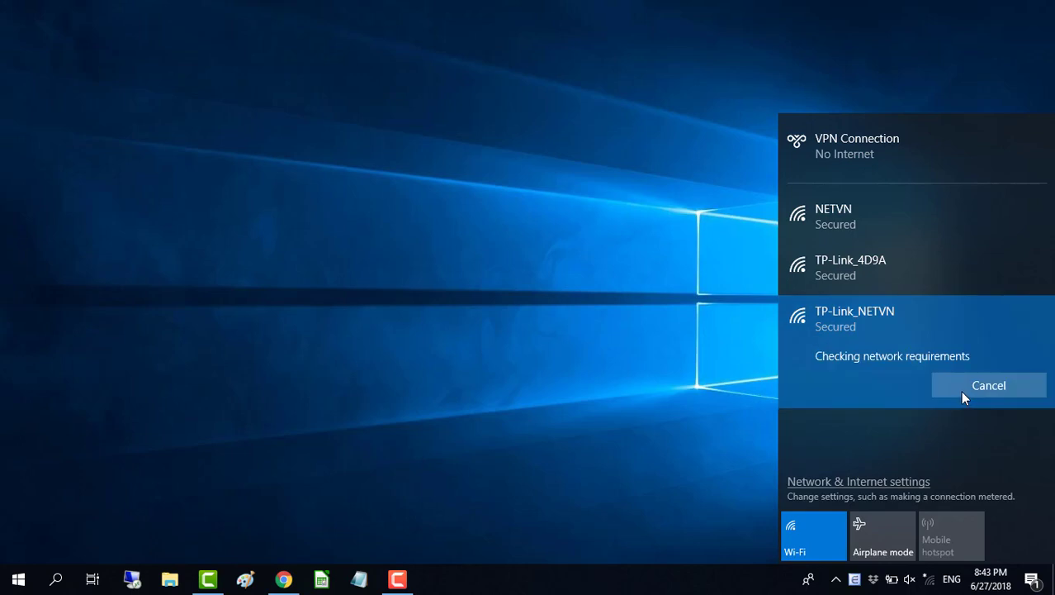
pyautogui.write('12345')
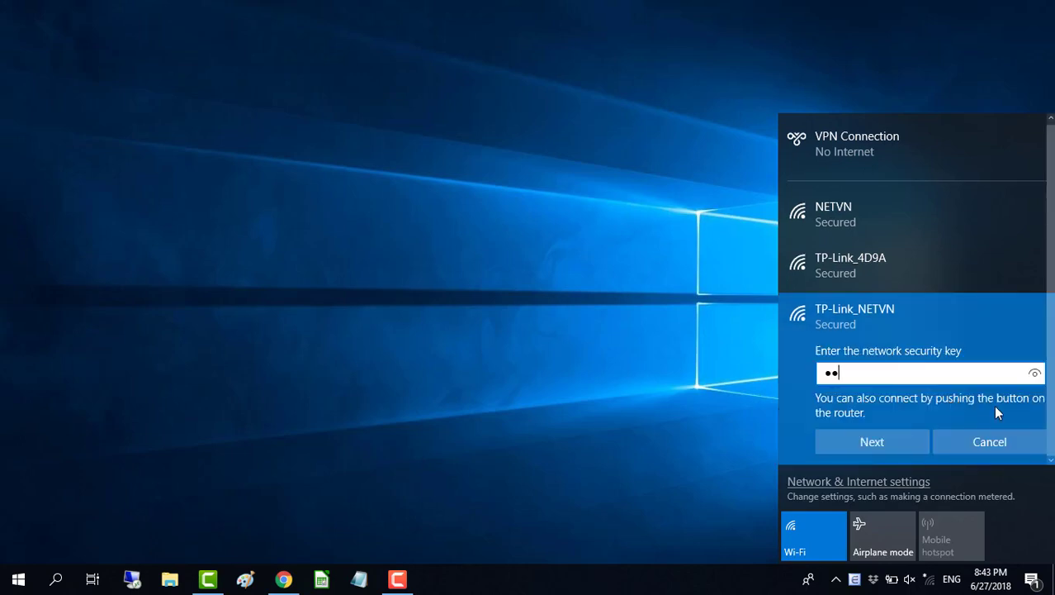
pyautogui.write('678')
pyautogui.click(1035, 379)
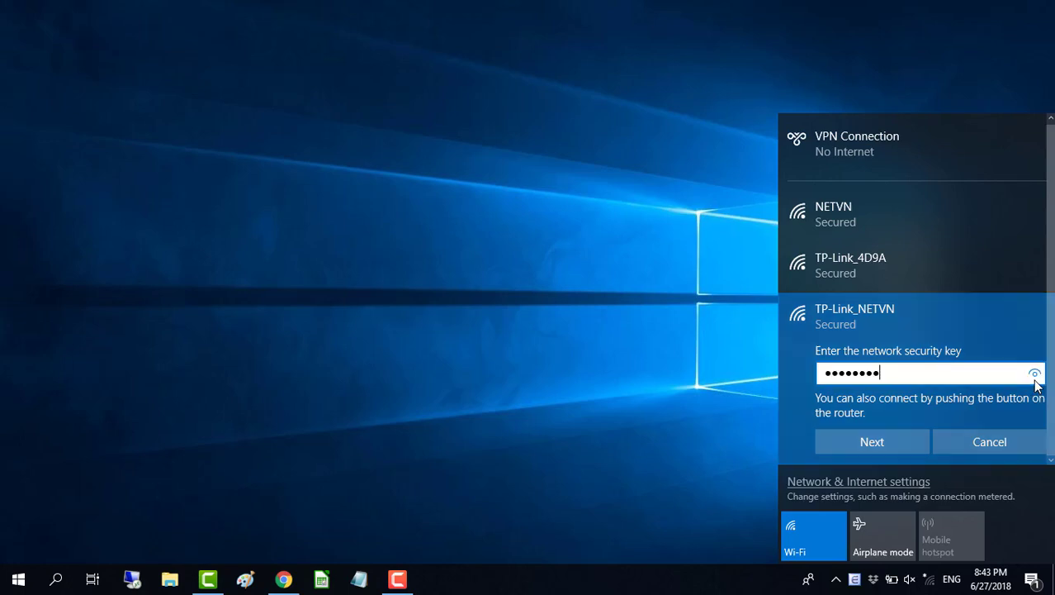
pyautogui.click(907, 439)
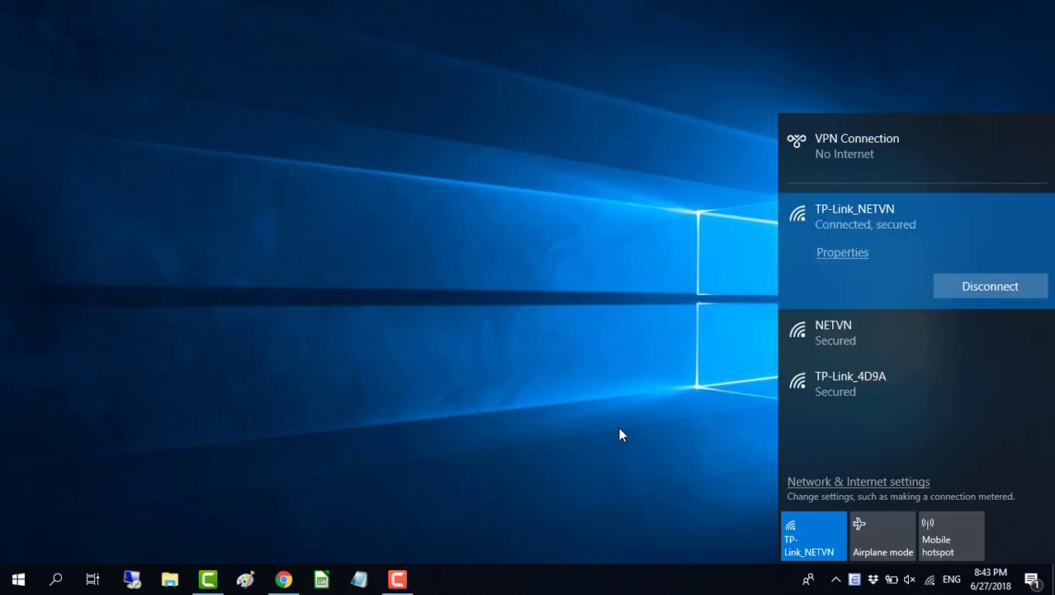
pyautogui.click(619, 433)
pyautogui.click(284, 579)
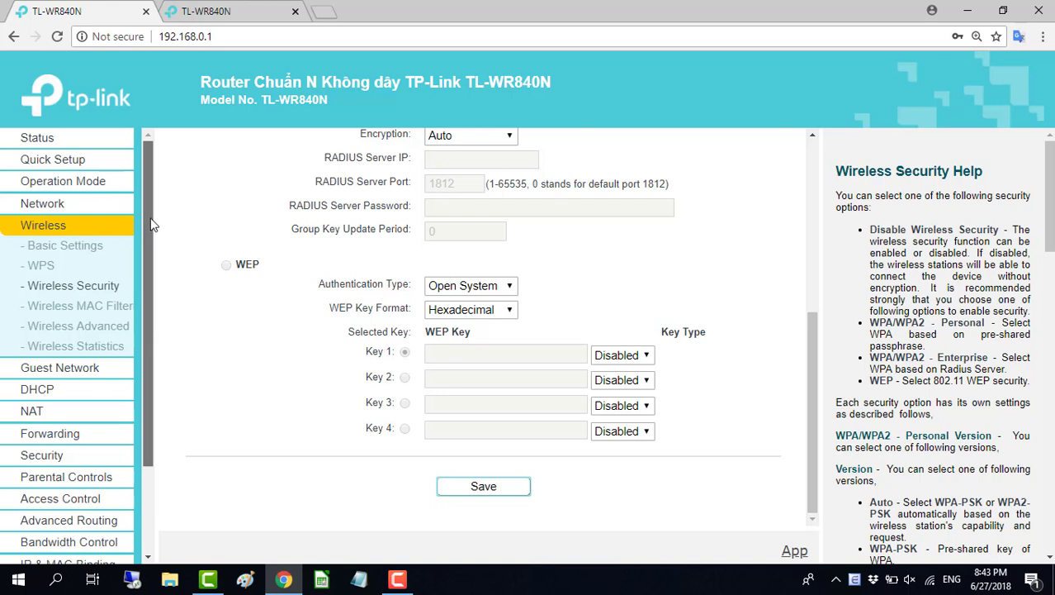
# - Reload the Status page and review SSID TP-Link_NETVN, Router mode and the WAN IP
pyautogui.click(33, 138)
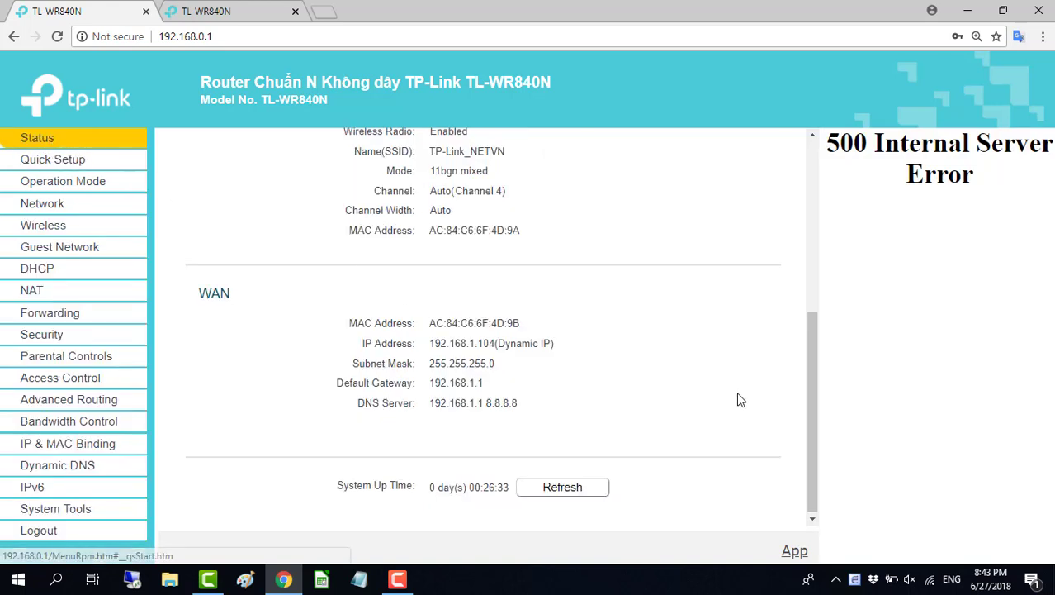
pyautogui.moveTo(808, 400); pyautogui.dragTo(810, 390)
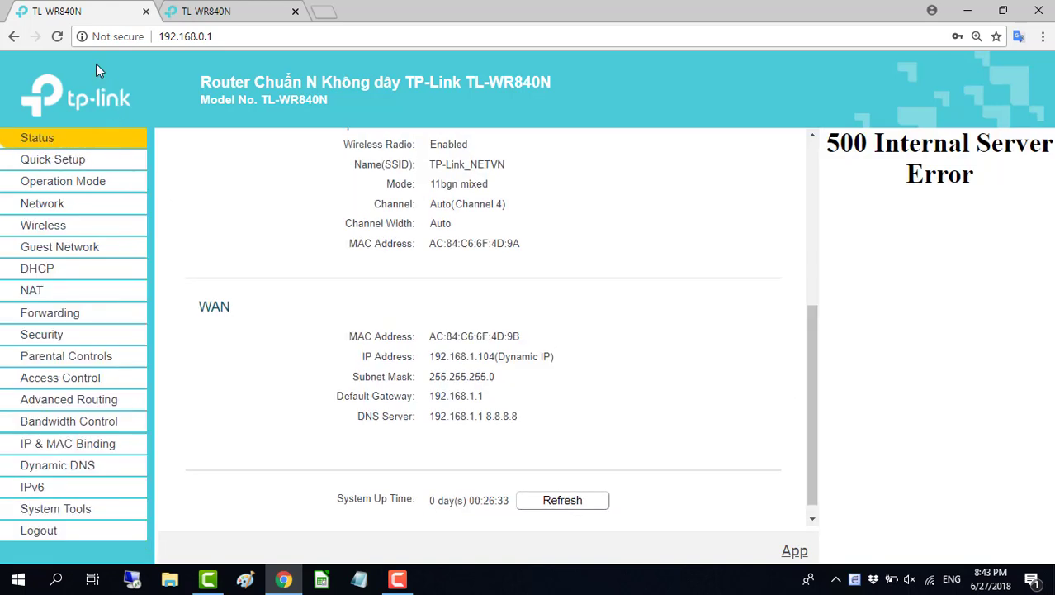
pyautogui.click(57, 36)
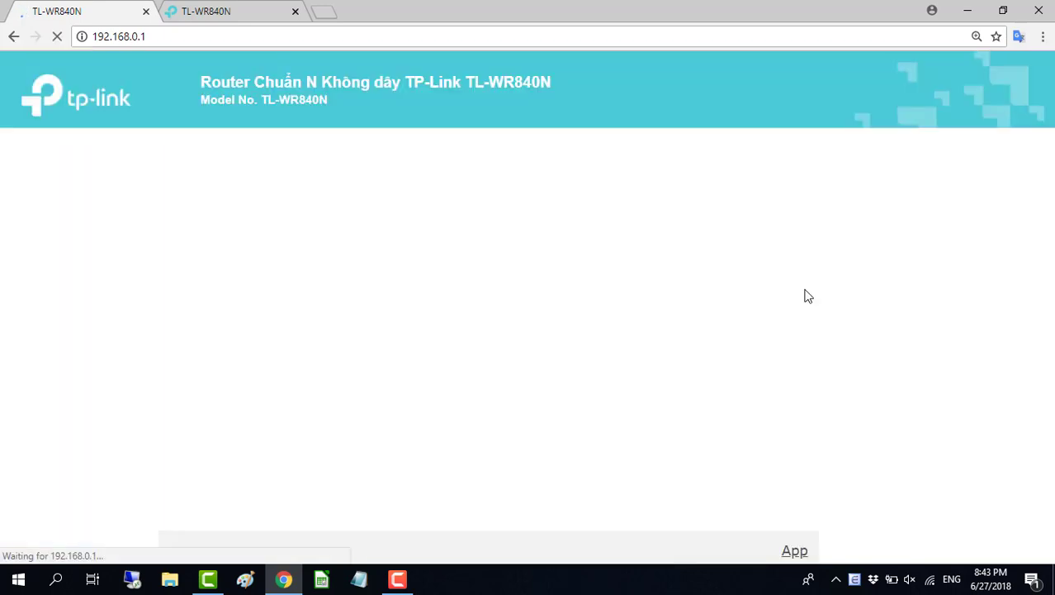
pyautogui.moveTo(805, 270); pyautogui.dragTo(807, 319)
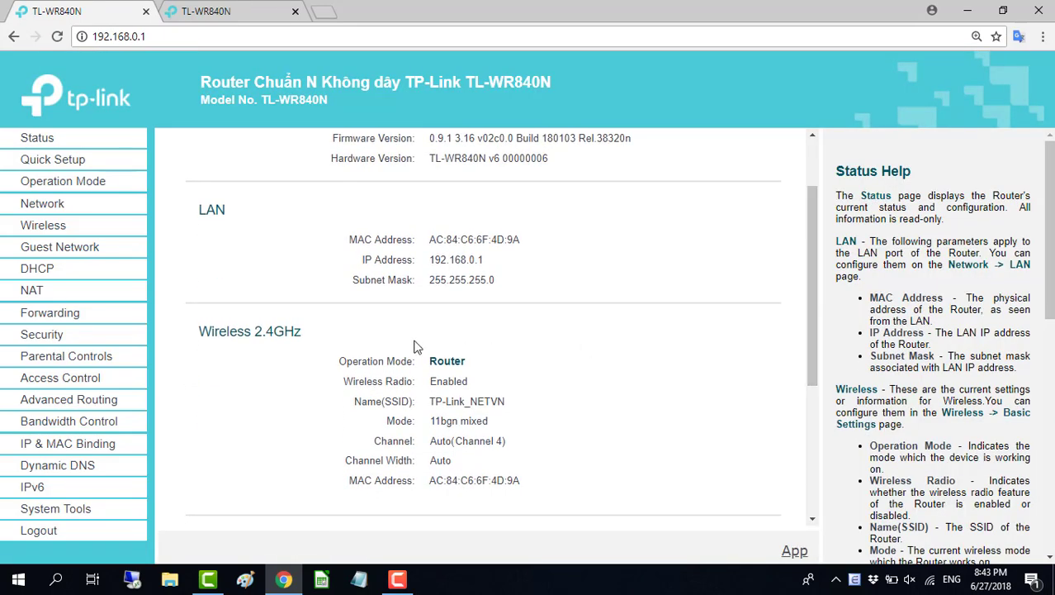
pyautogui.moveTo(206, 332); pyautogui.dragTo(560, 481)
pyautogui.click(624, 473)
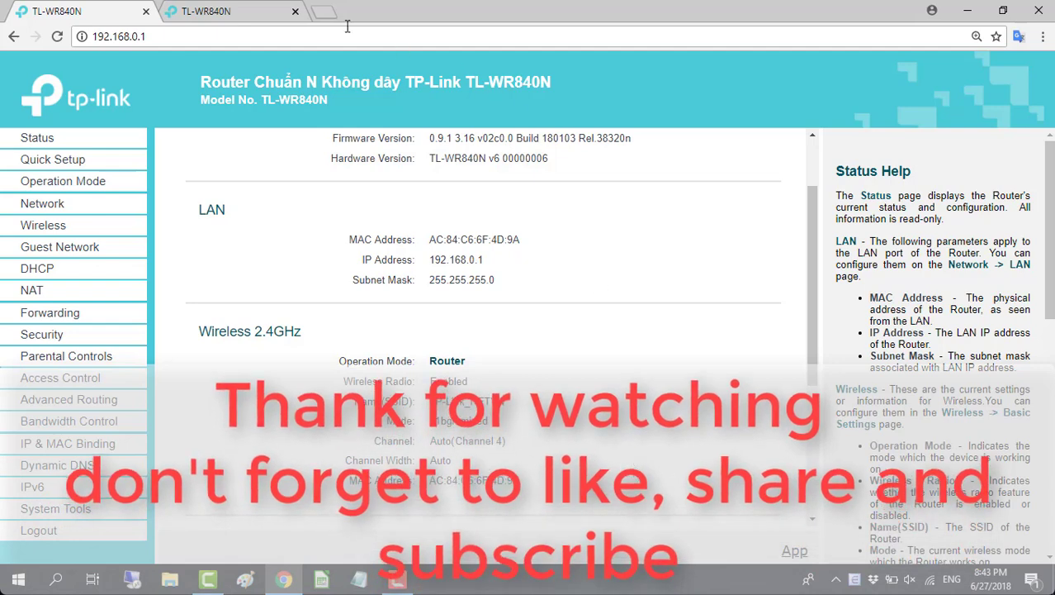
pyautogui.click(324, 12)
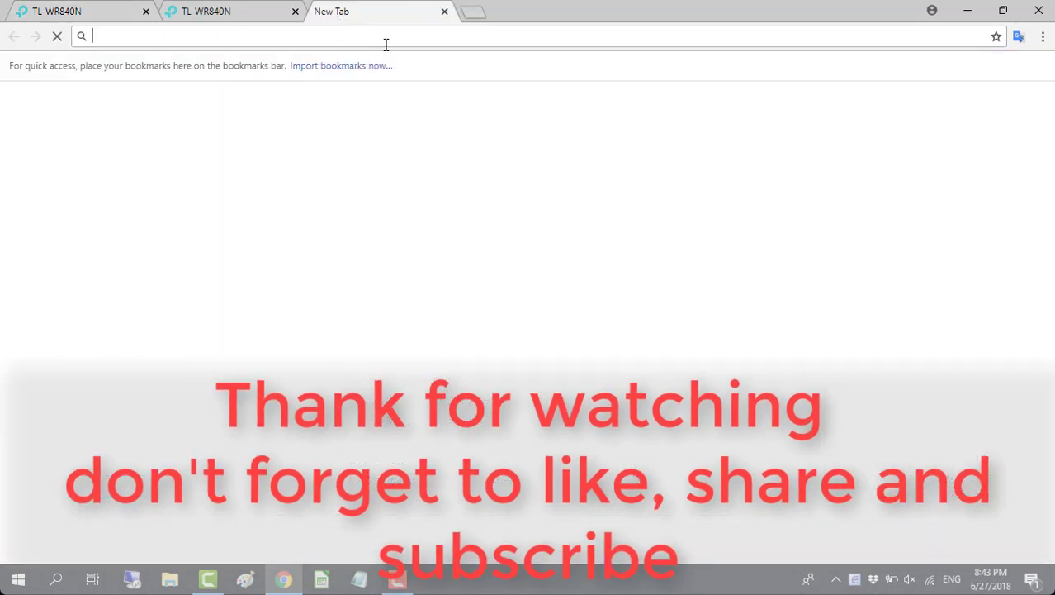
pyautogui.write('Y')
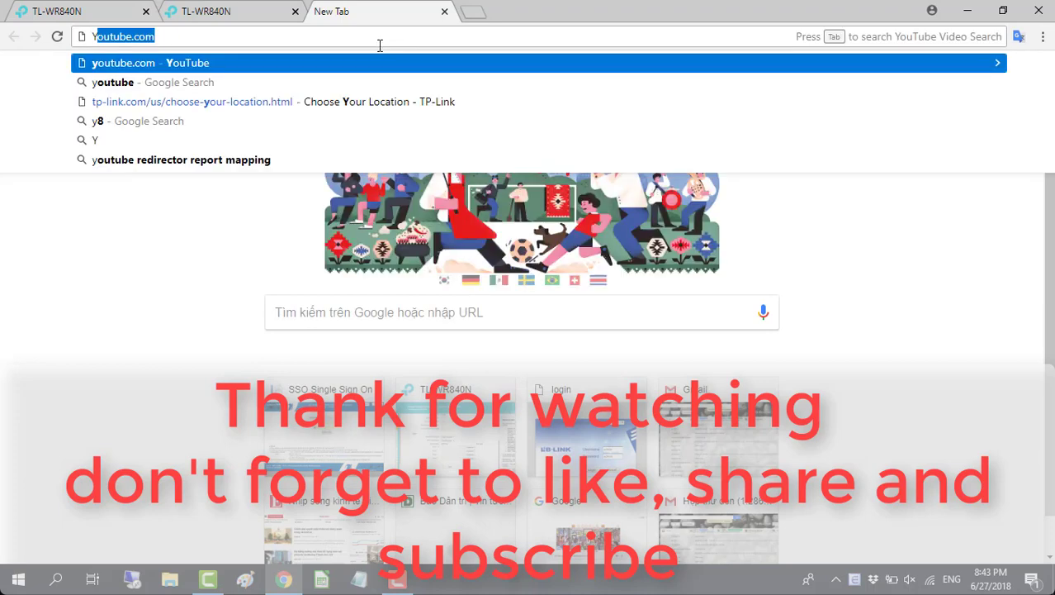
pyautogui.click(337, 67)
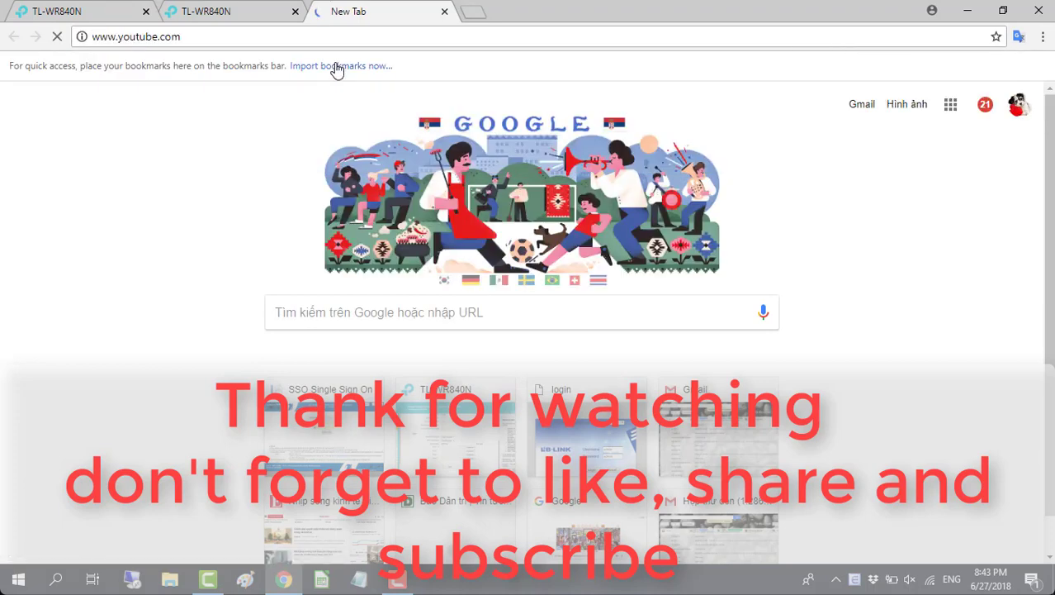